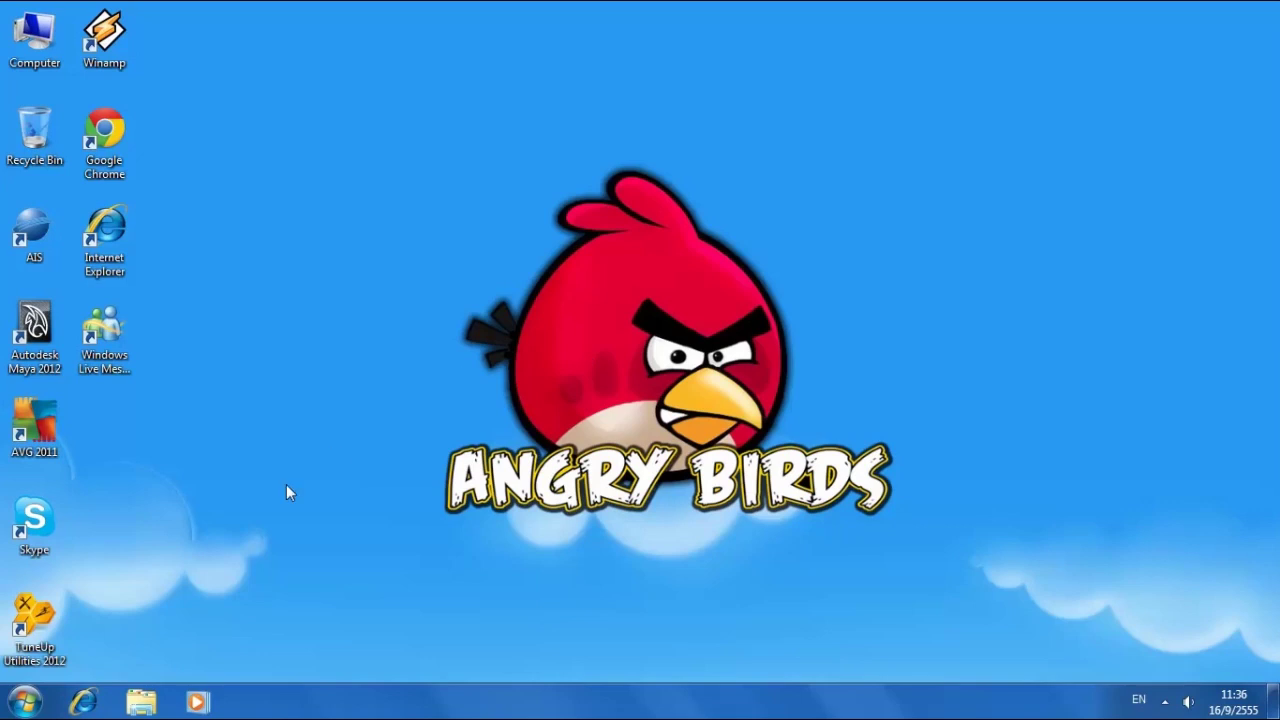
Open TuneUp Utilities 2012 from the list of all installed programs
left_click(24, 701)
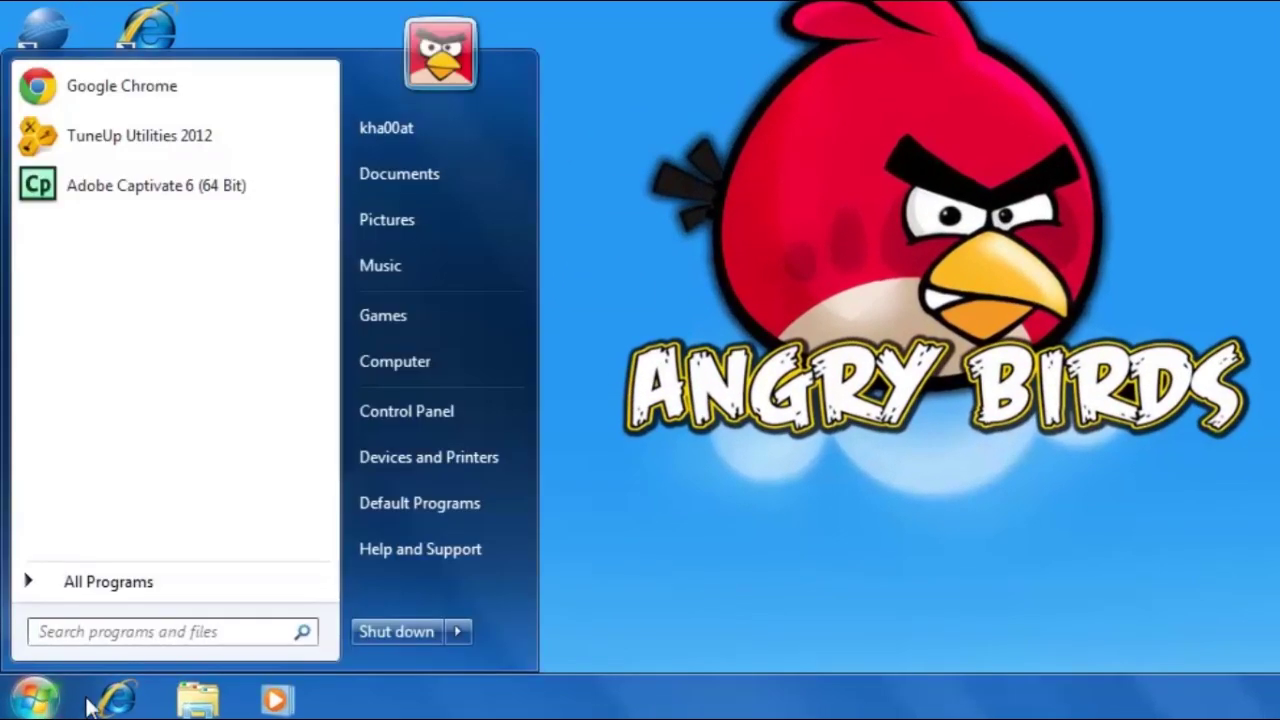
left_click(235, 583)
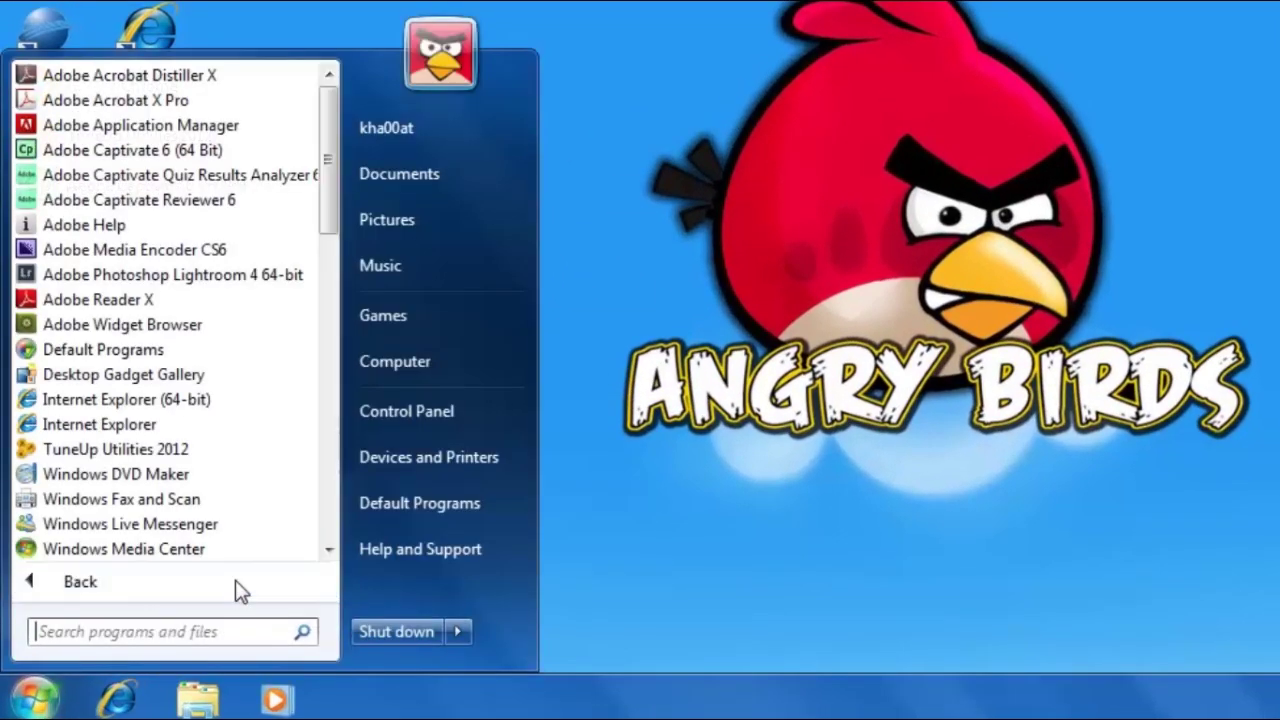
left_click(270, 455)
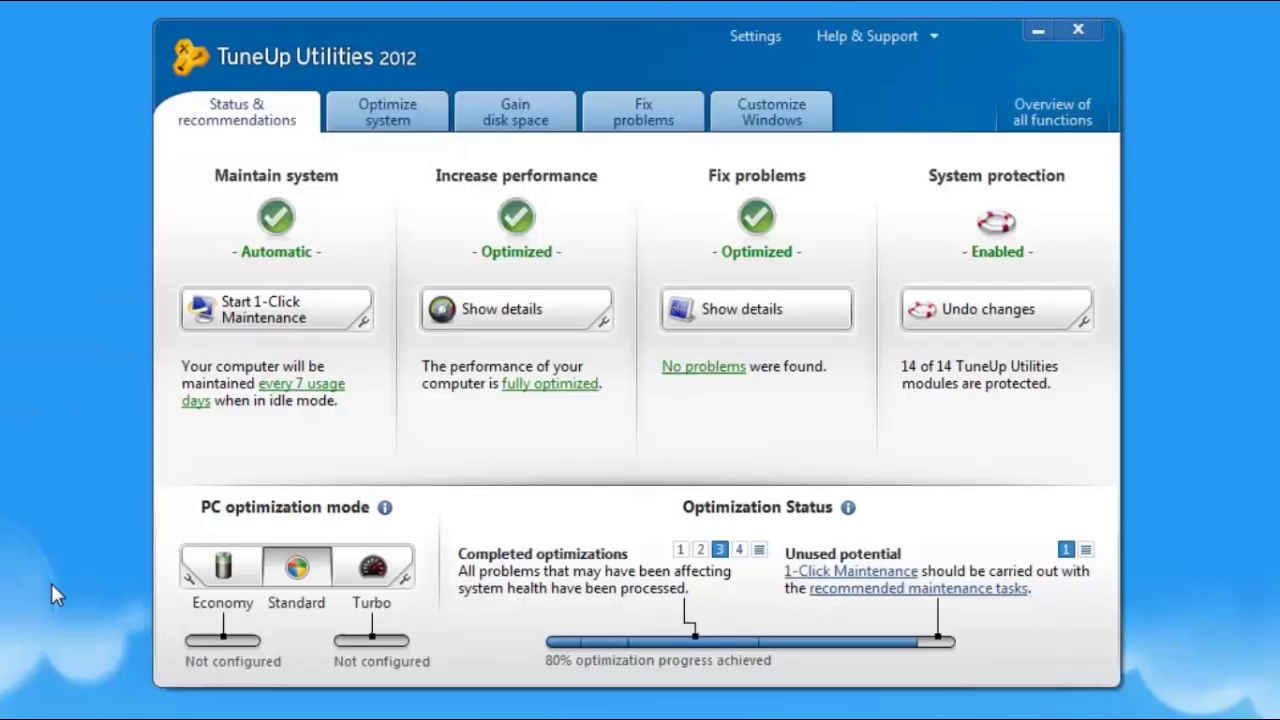
Review the system load of all installed programs in Program Deactivator and the startup entries in StartUp Manager
left_click(430, 122)
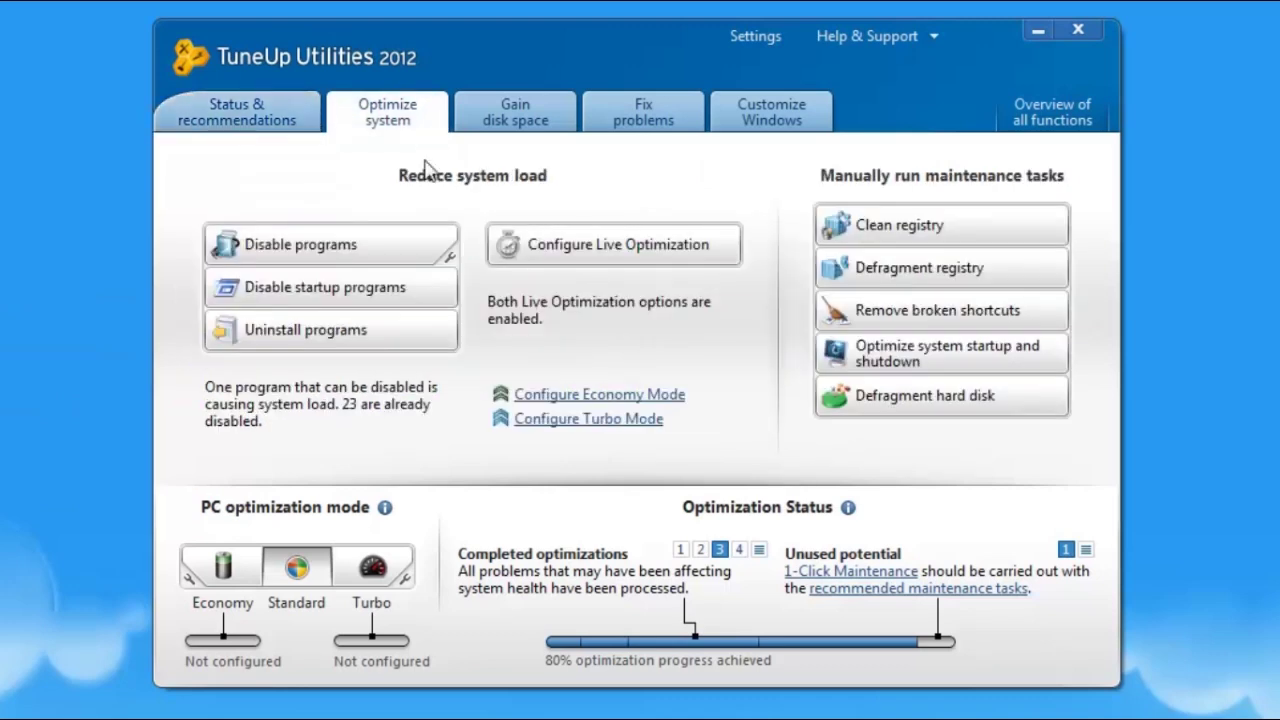
left_click(407, 254)
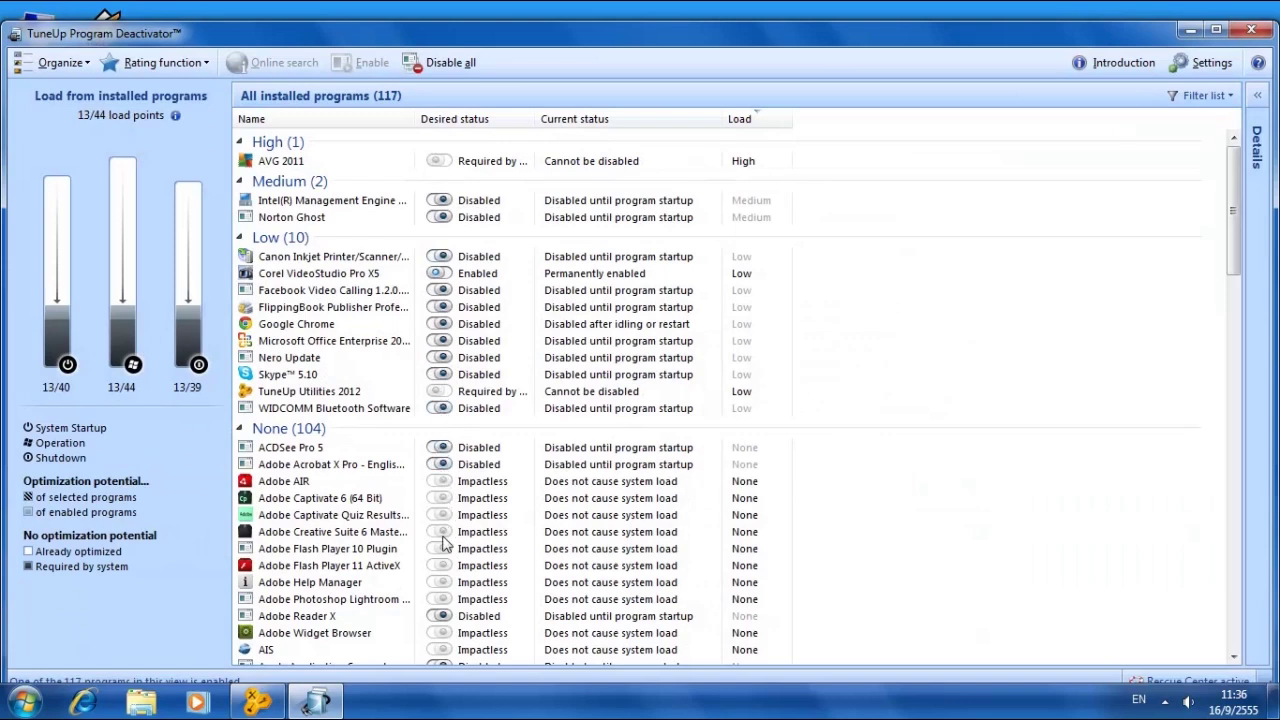
scroll(443, 625, "down", 10)
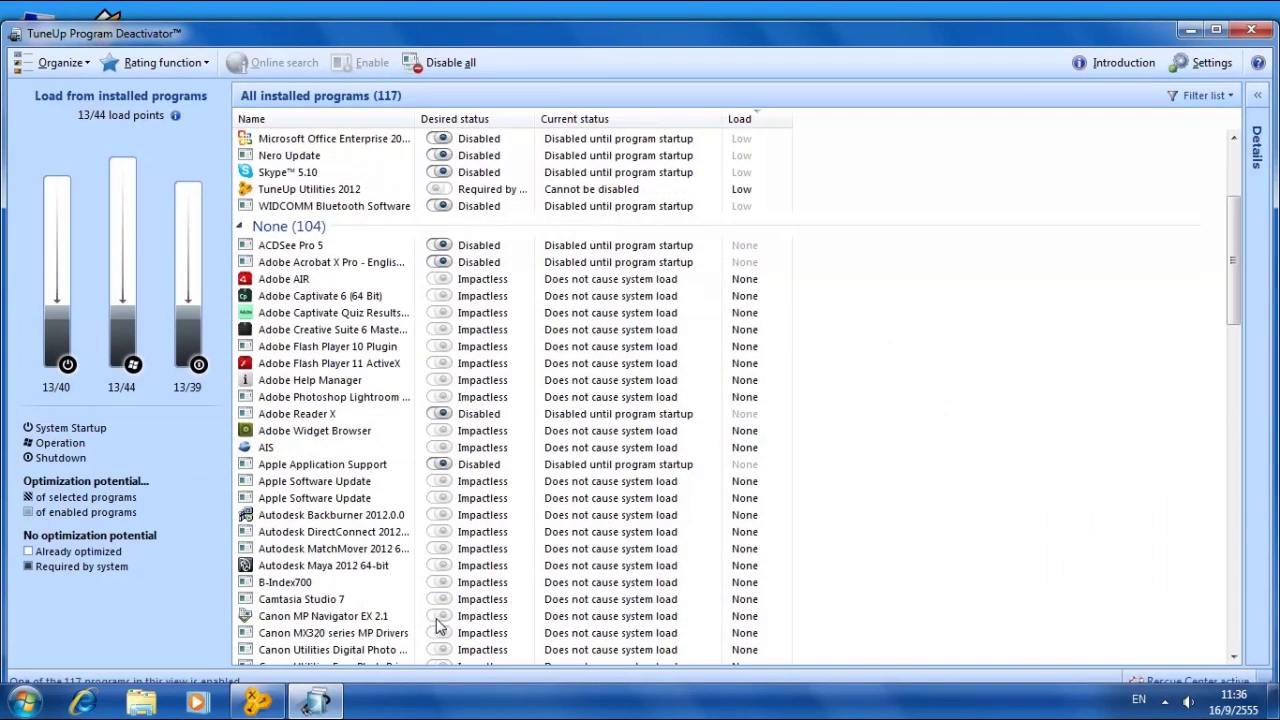
scroll(441, 615, "down", 18)
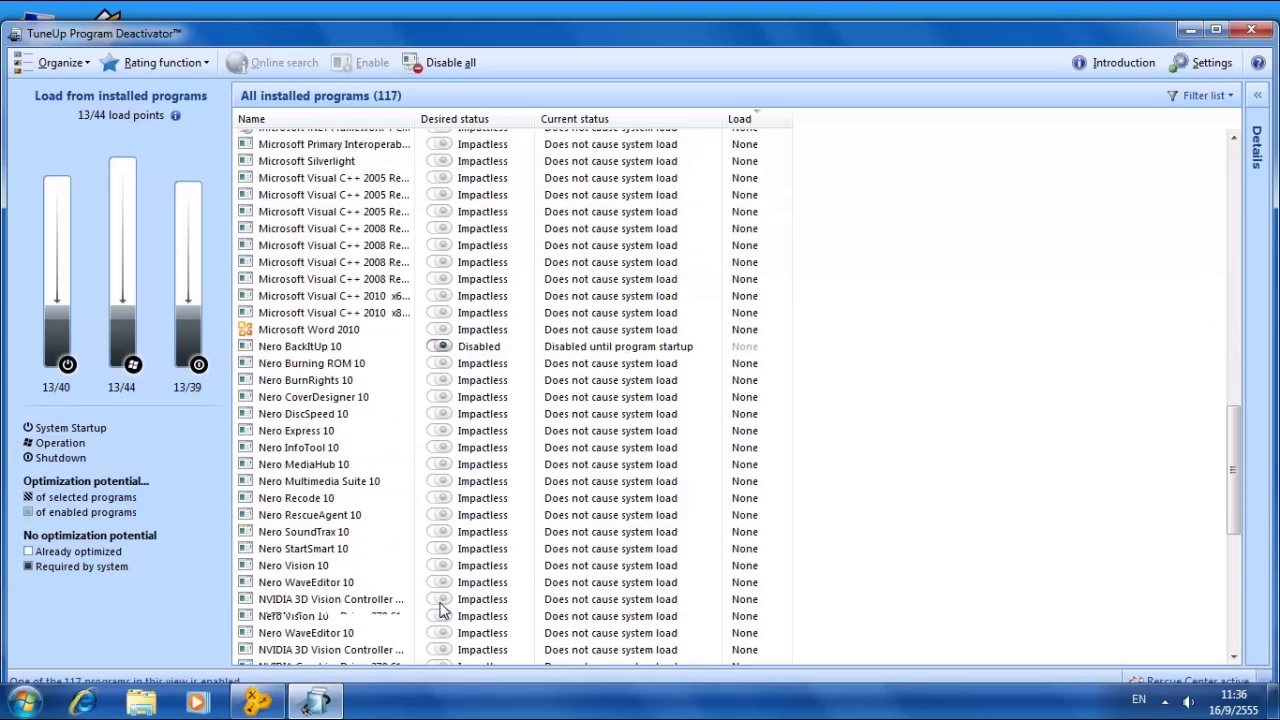
scroll(443, 608, "up", 15)
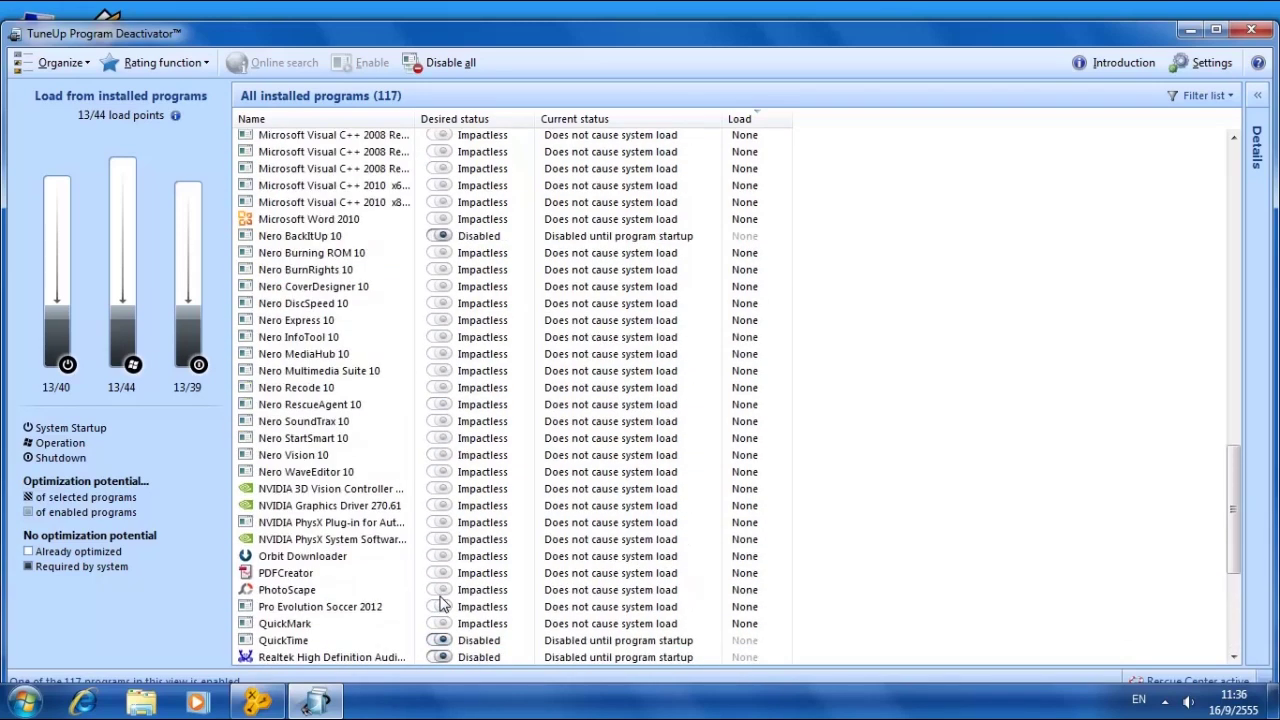
scroll(443, 605, "up", 15)
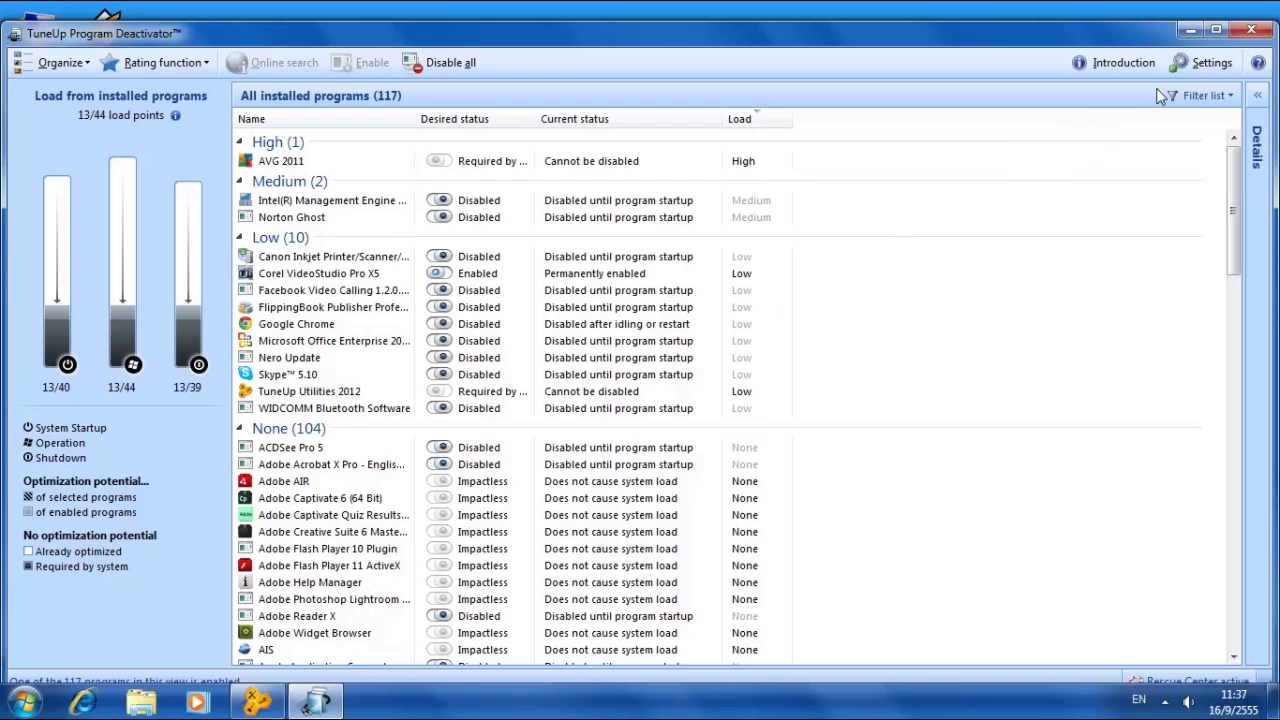
left_click(1252, 31)
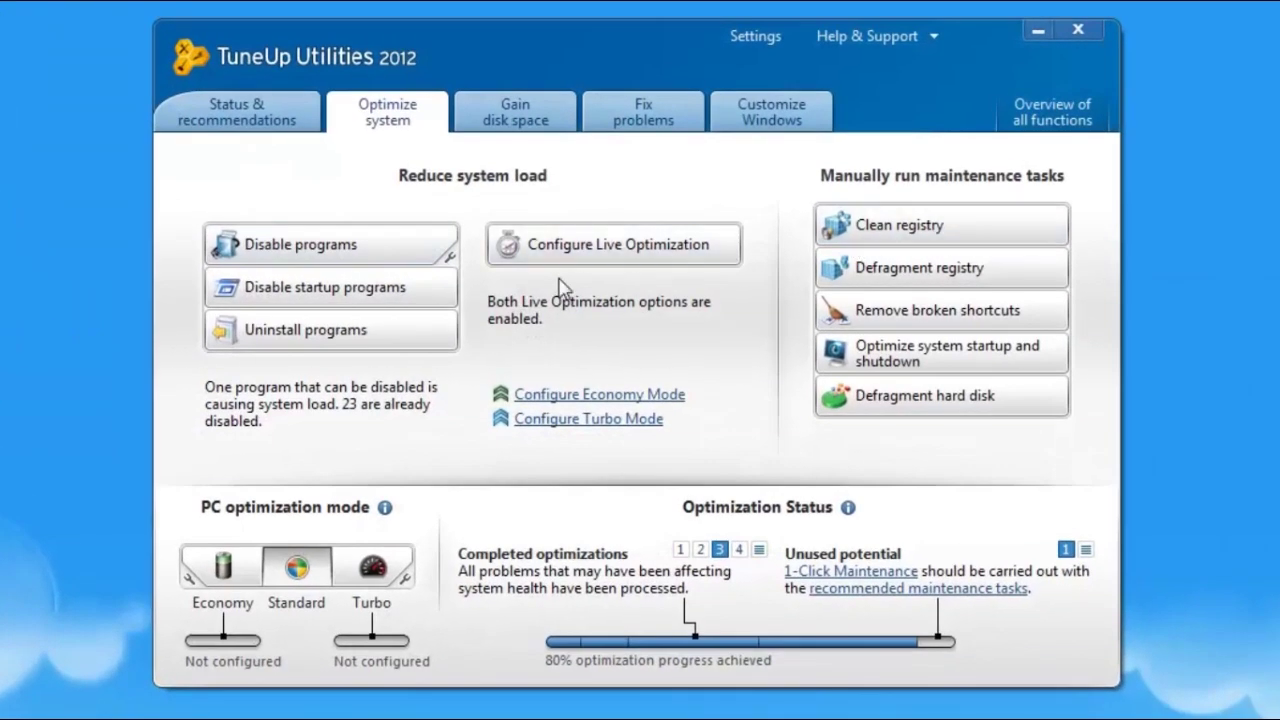
left_click(427, 297)
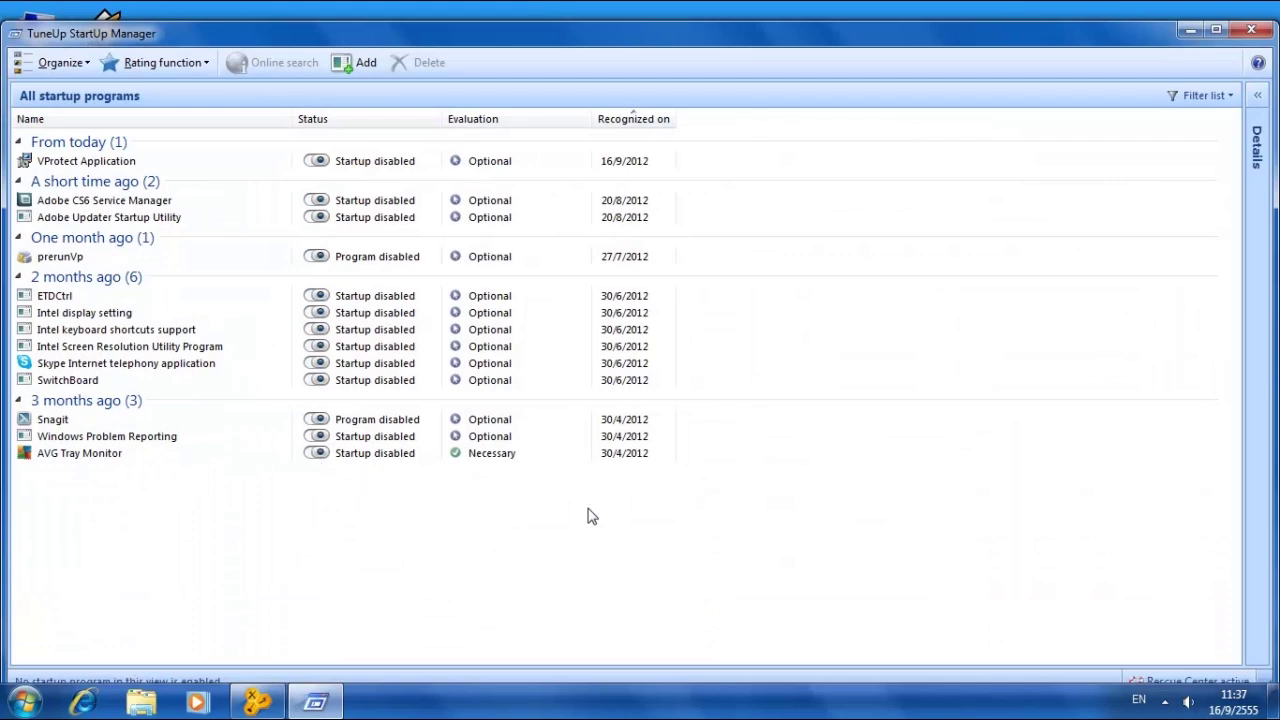
left_click(1254, 33)
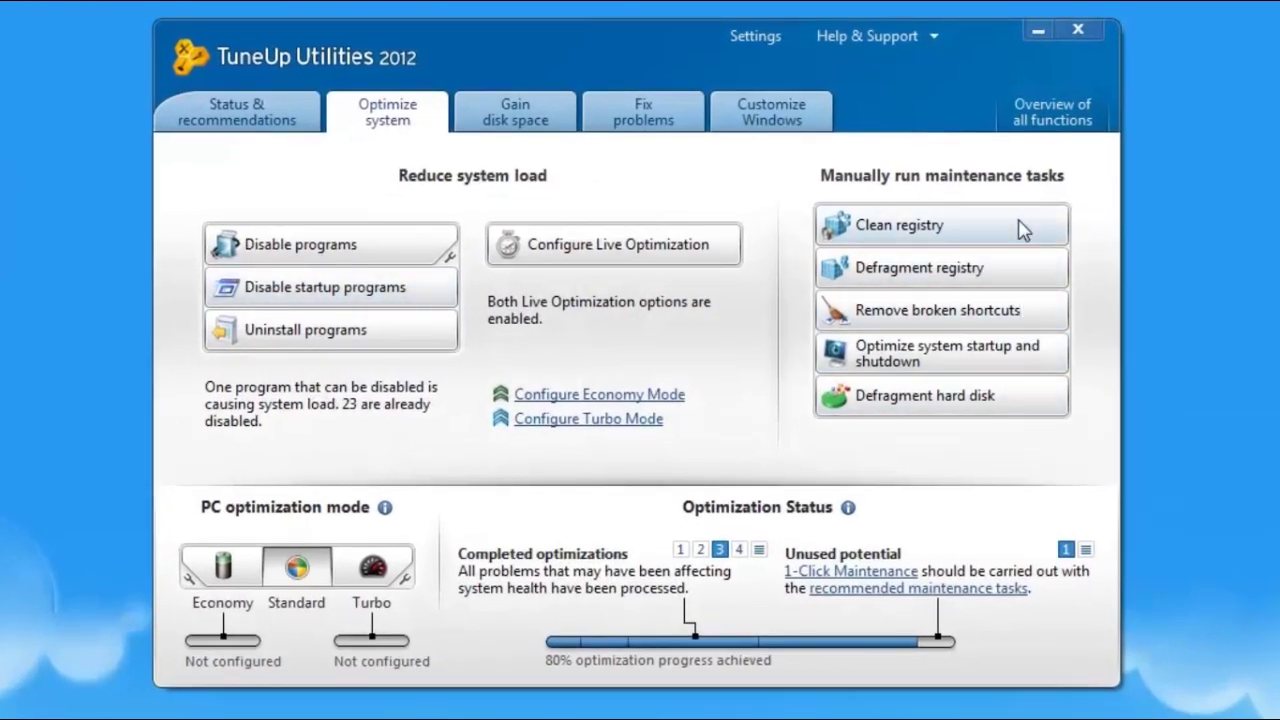
Defragment hard disks P1 (C:), P2 (D:) and P3 (E:) with the "Automatically thorough" option and exit Drive Defrag
left_click(1022, 403)
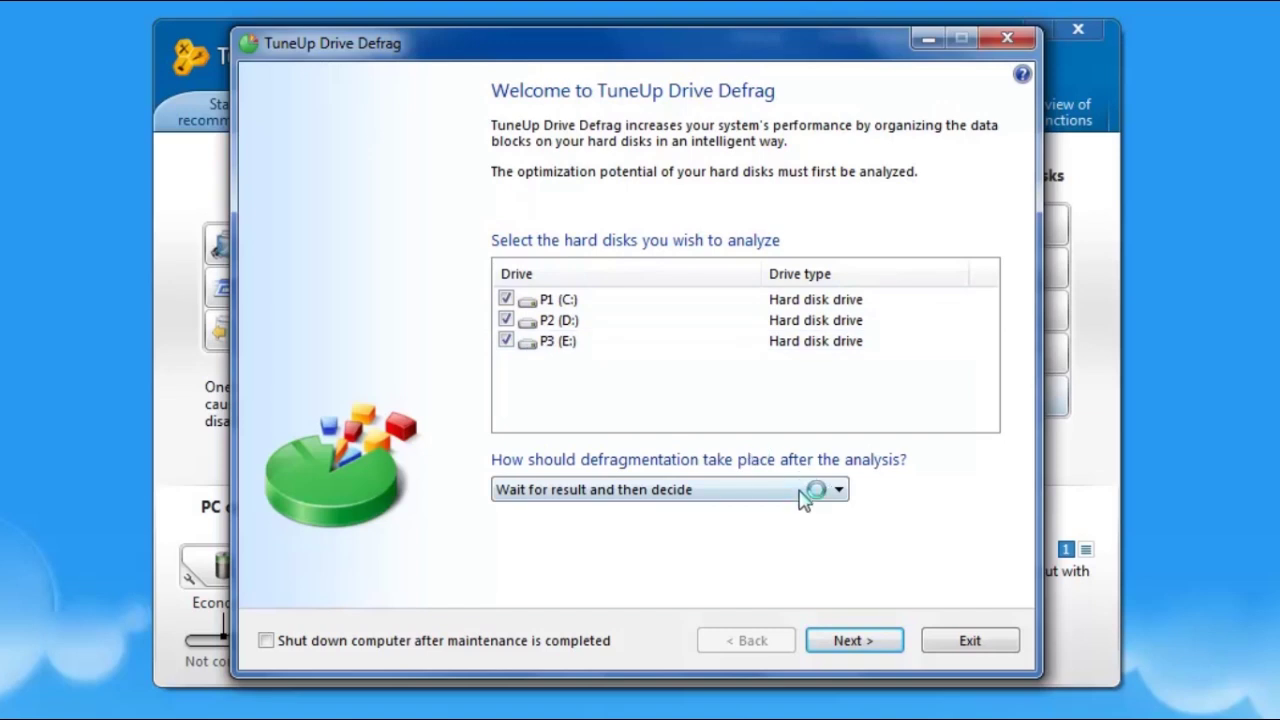
left_click(820, 490)
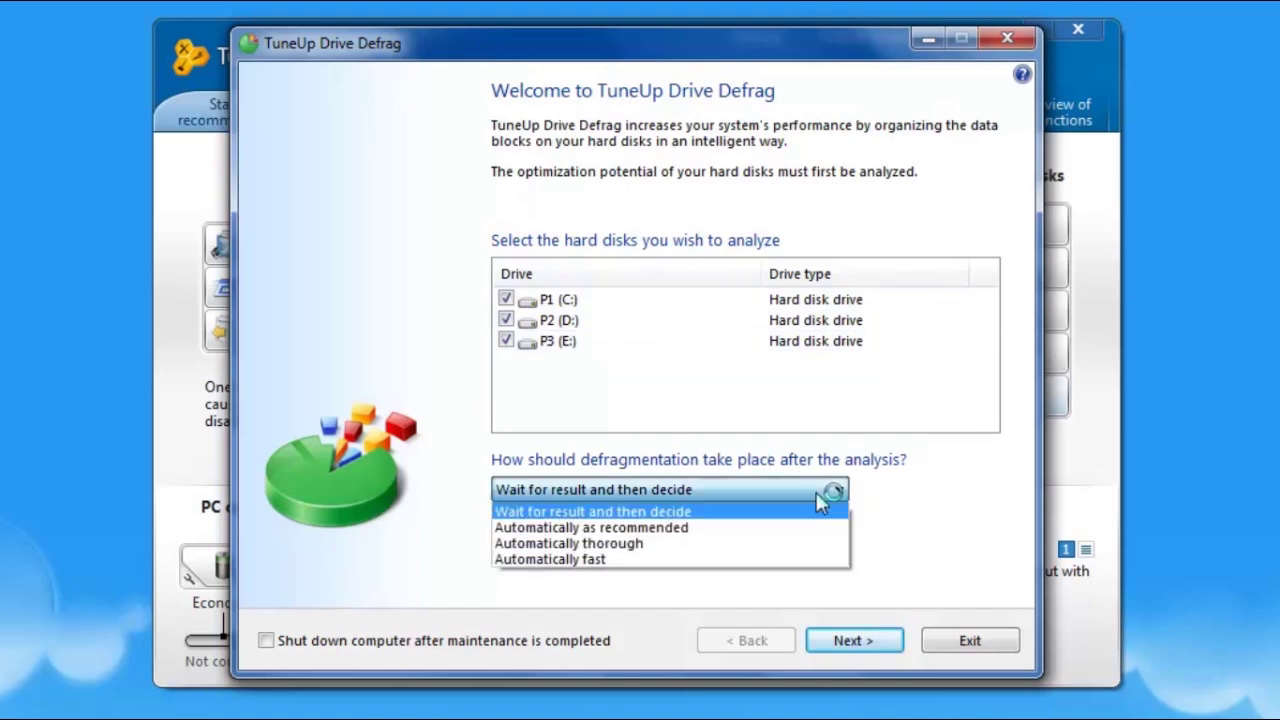
left_click(810, 543)
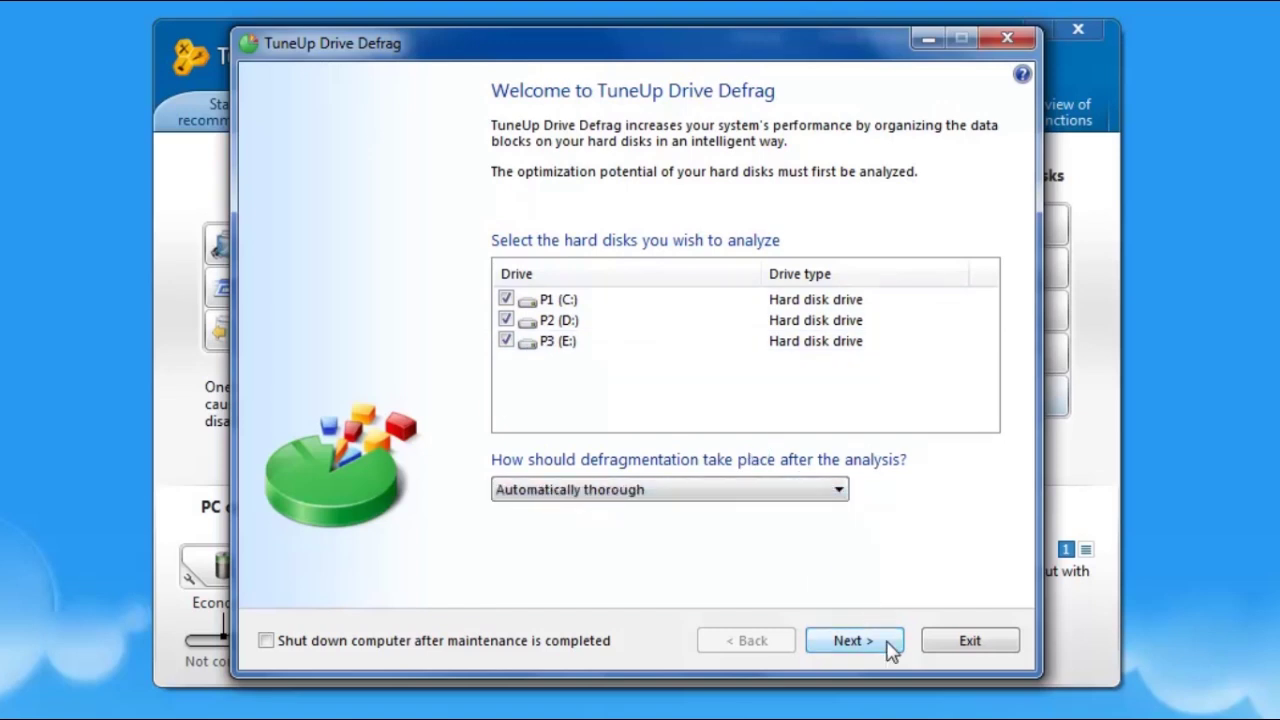
left_click(853, 640)
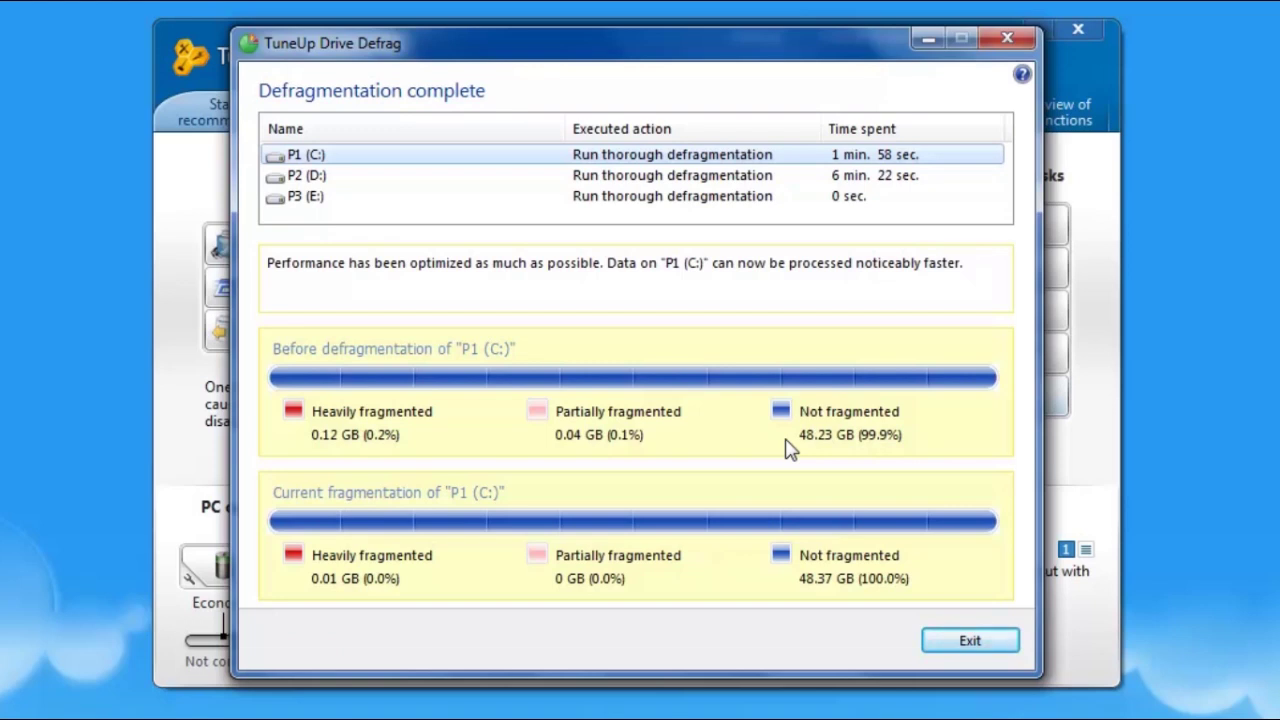
left_click(1003, 645)
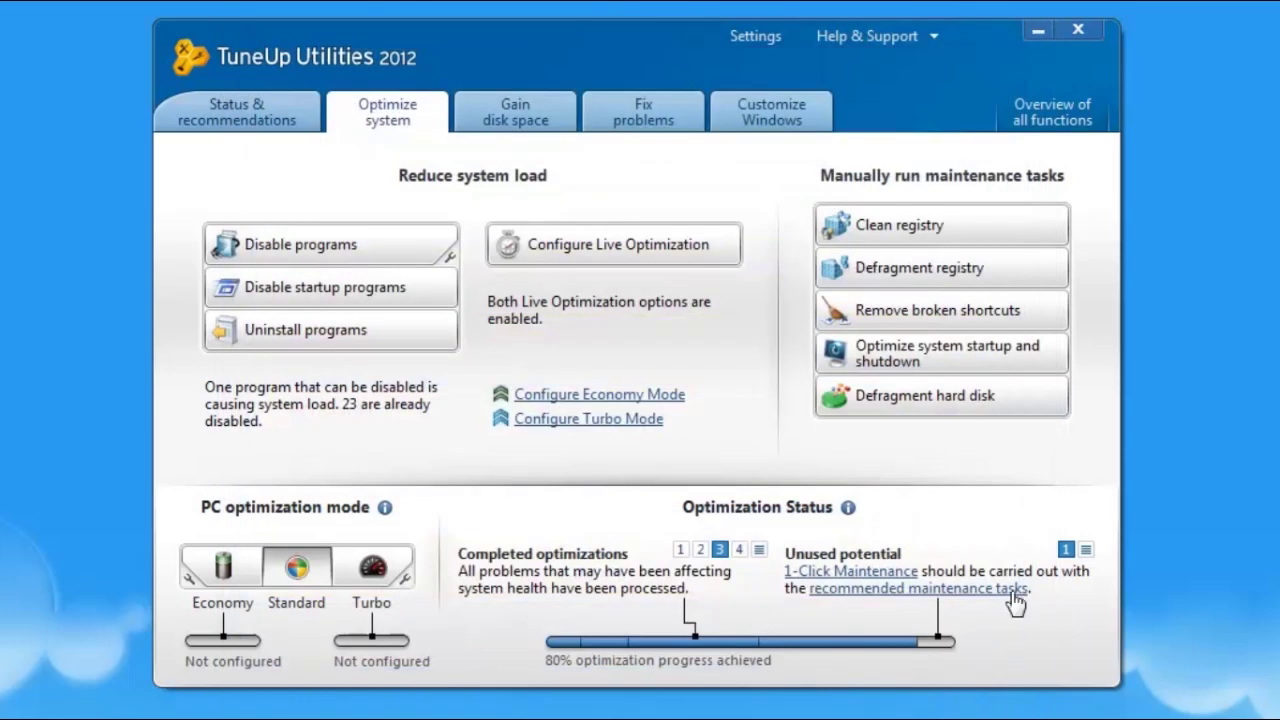
Check the optimization recommendations for system startup and shutdown, and scan the computer for broken shortcuts to remove
left_click(1022, 364)
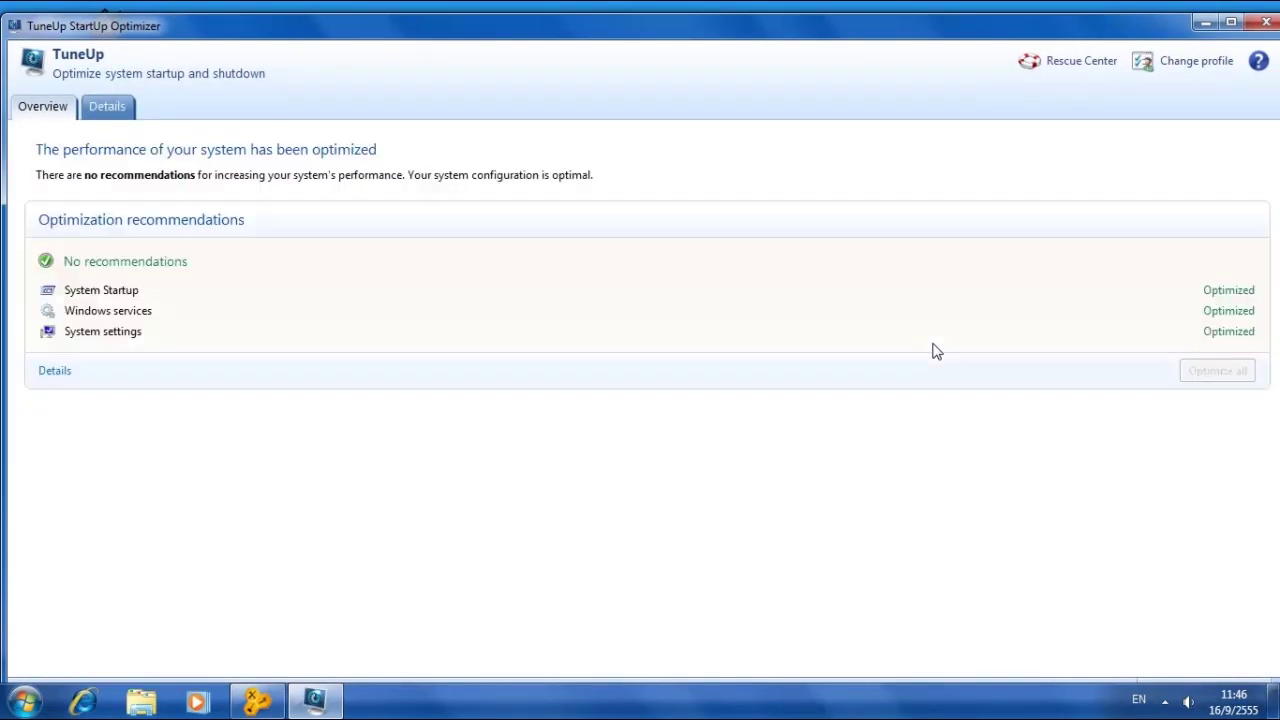
left_click(1267, 22)
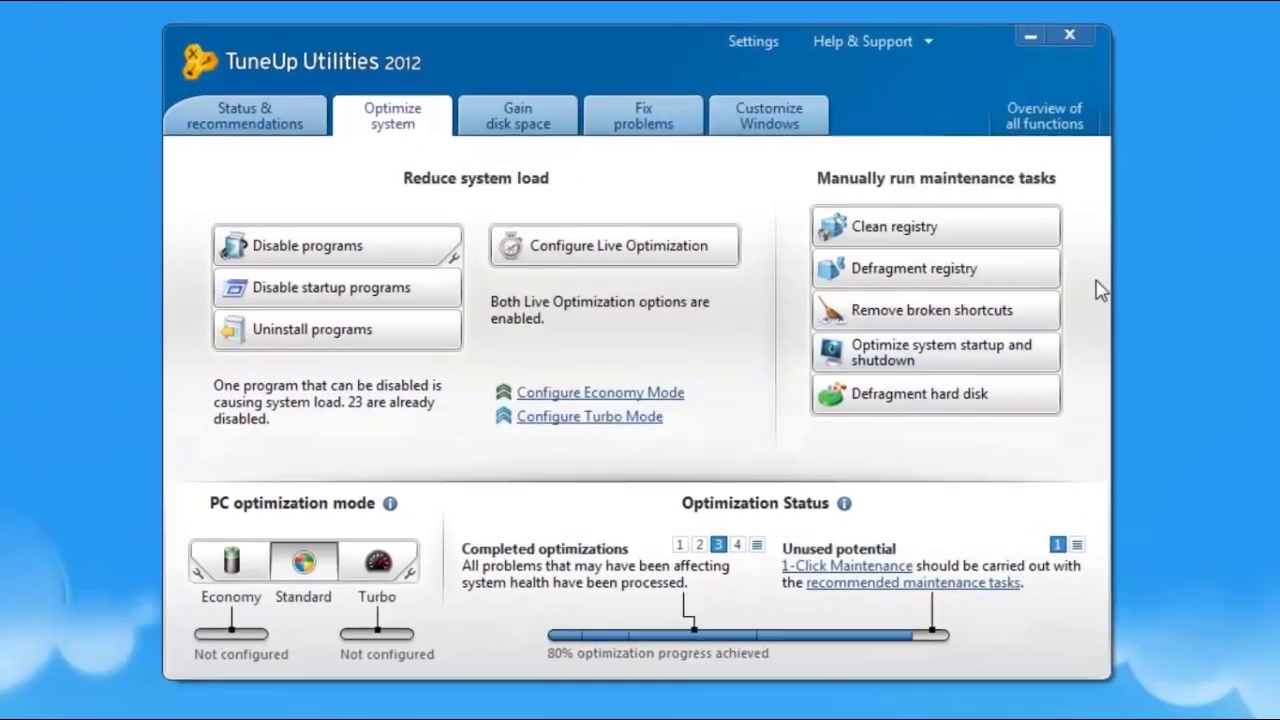
left_click(1040, 312)
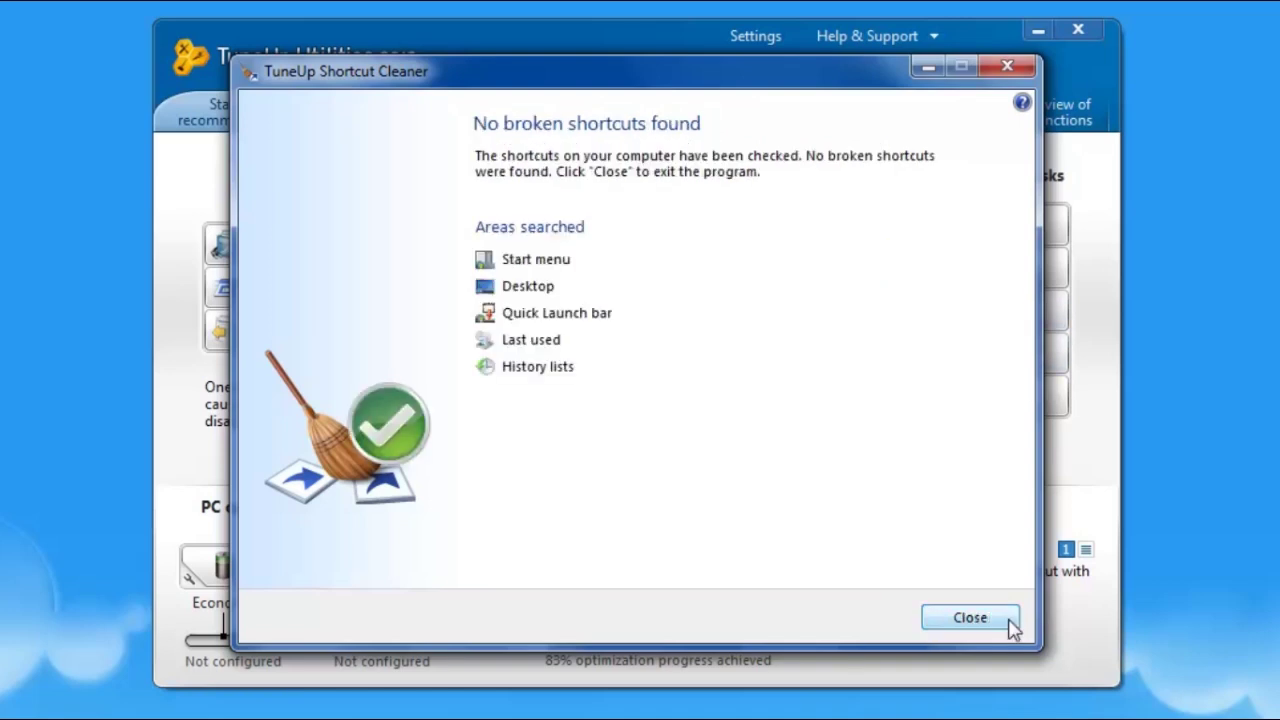
left_click(969, 617)
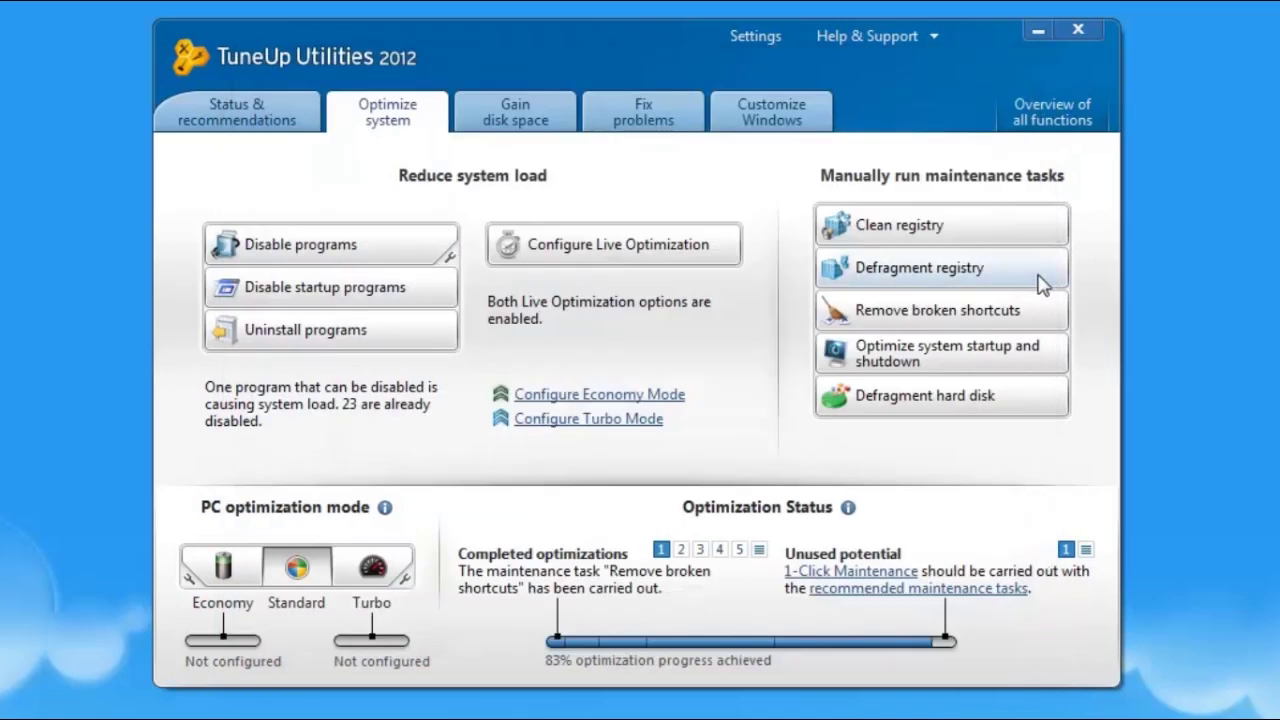
Run the registry defragmentation analysis and finish Registry Defrag
left_click(1031, 276)
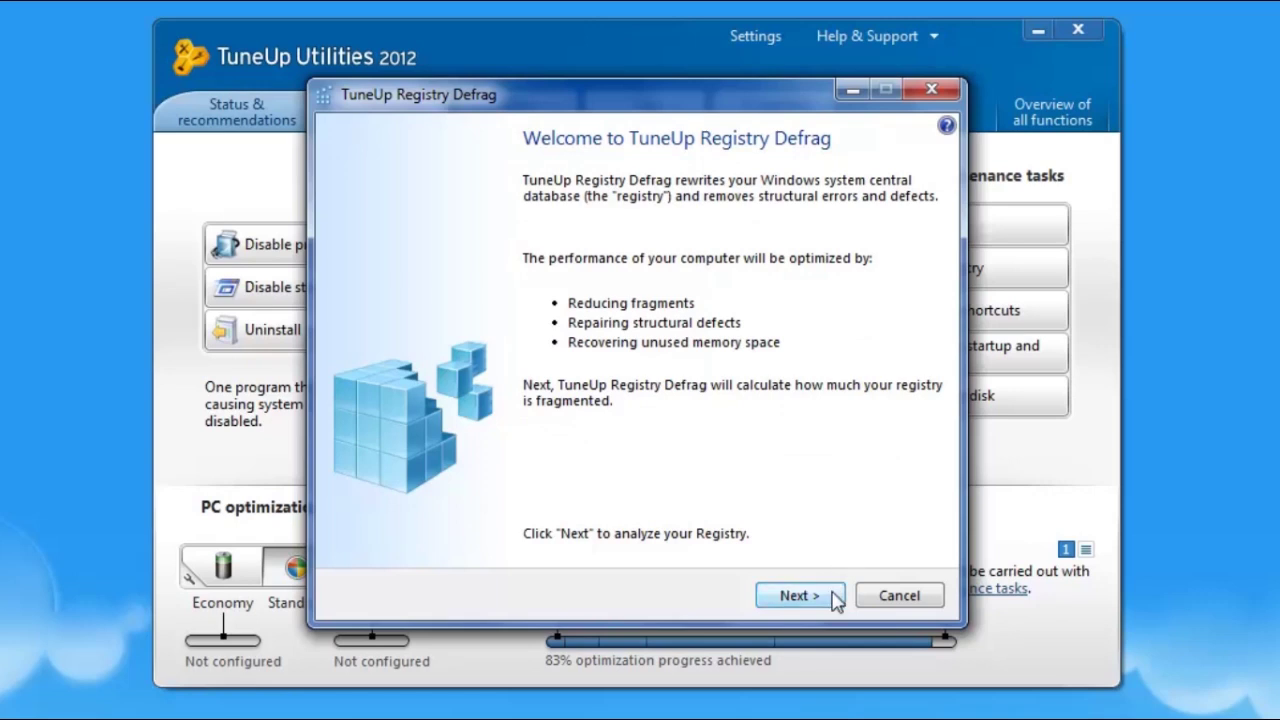
left_click(800, 596)
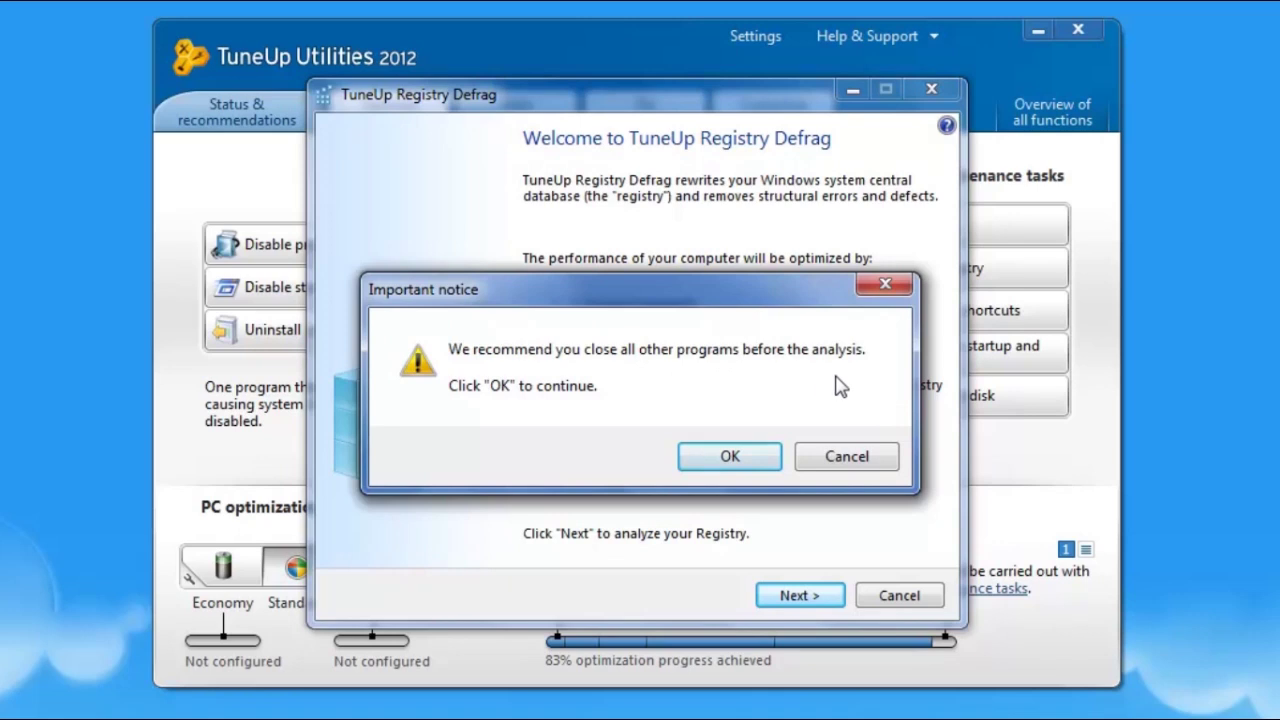
left_click(766, 466)
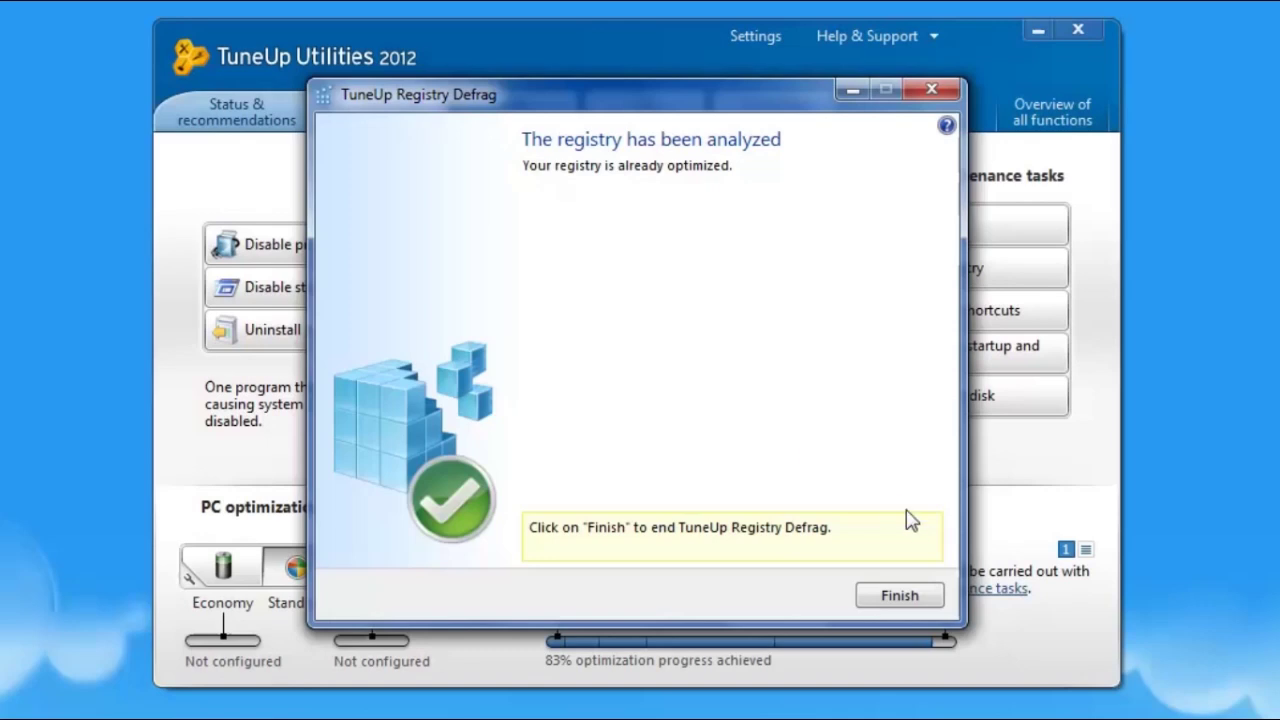
left_click(900, 596)
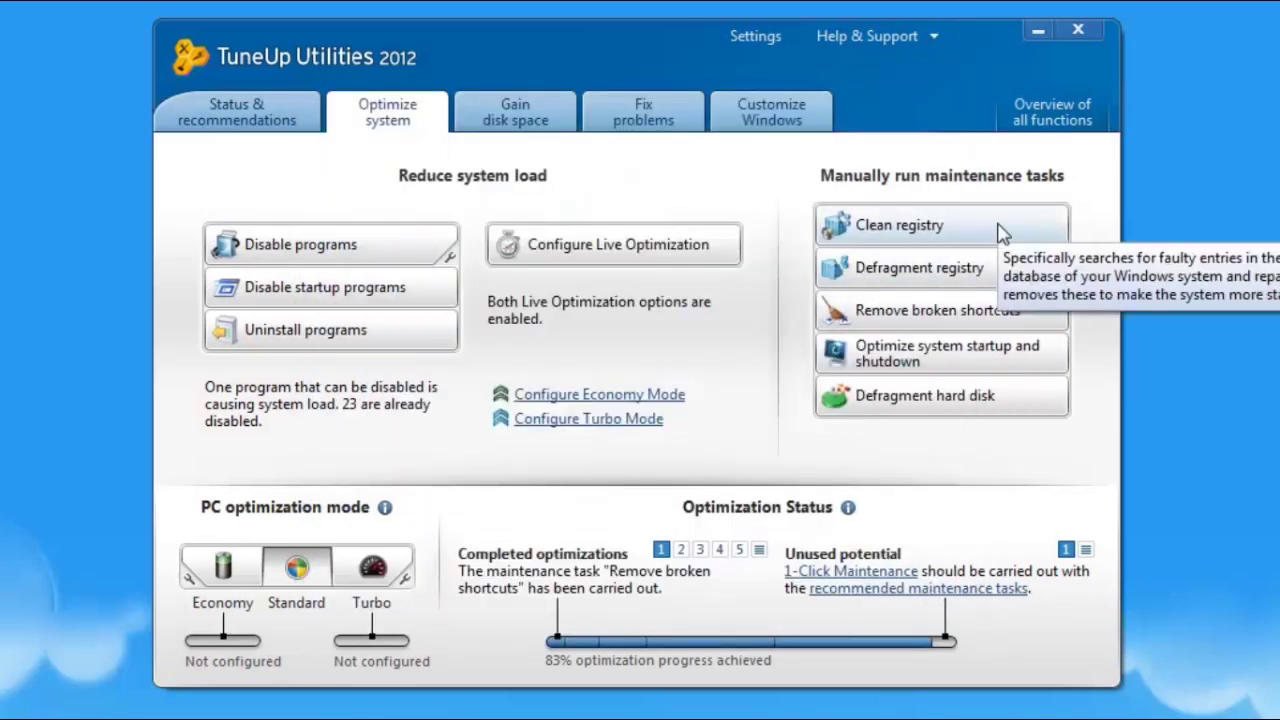
Run a complete scan in Registry Cleaner and clean up the detected problems immediately
left_click(1003, 232)
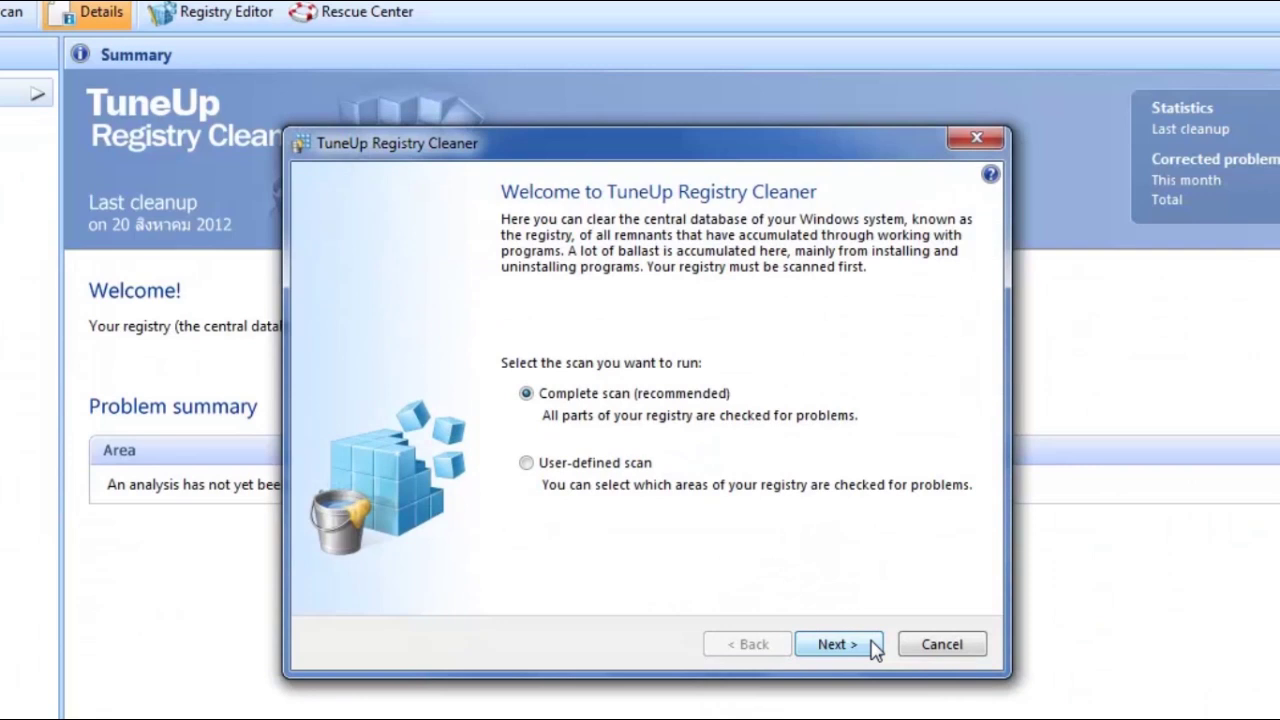
left_click(875, 646)
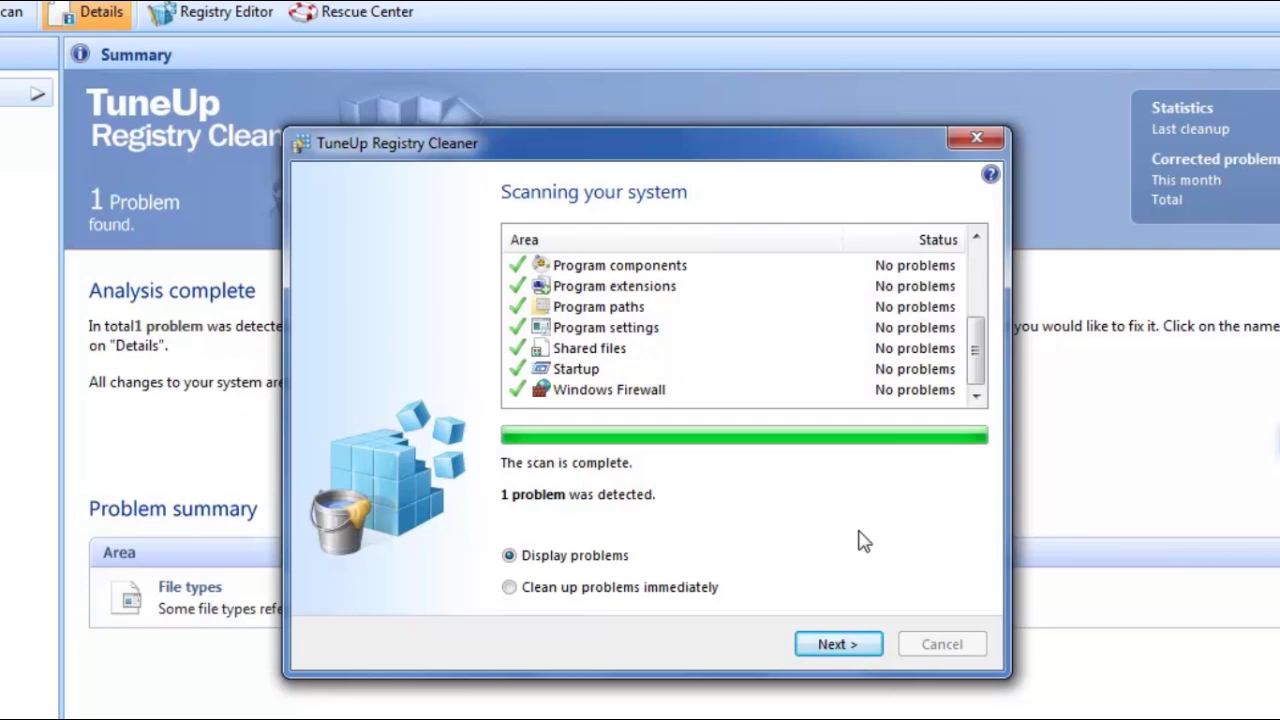
left_click(510, 589)
left_click(838, 644)
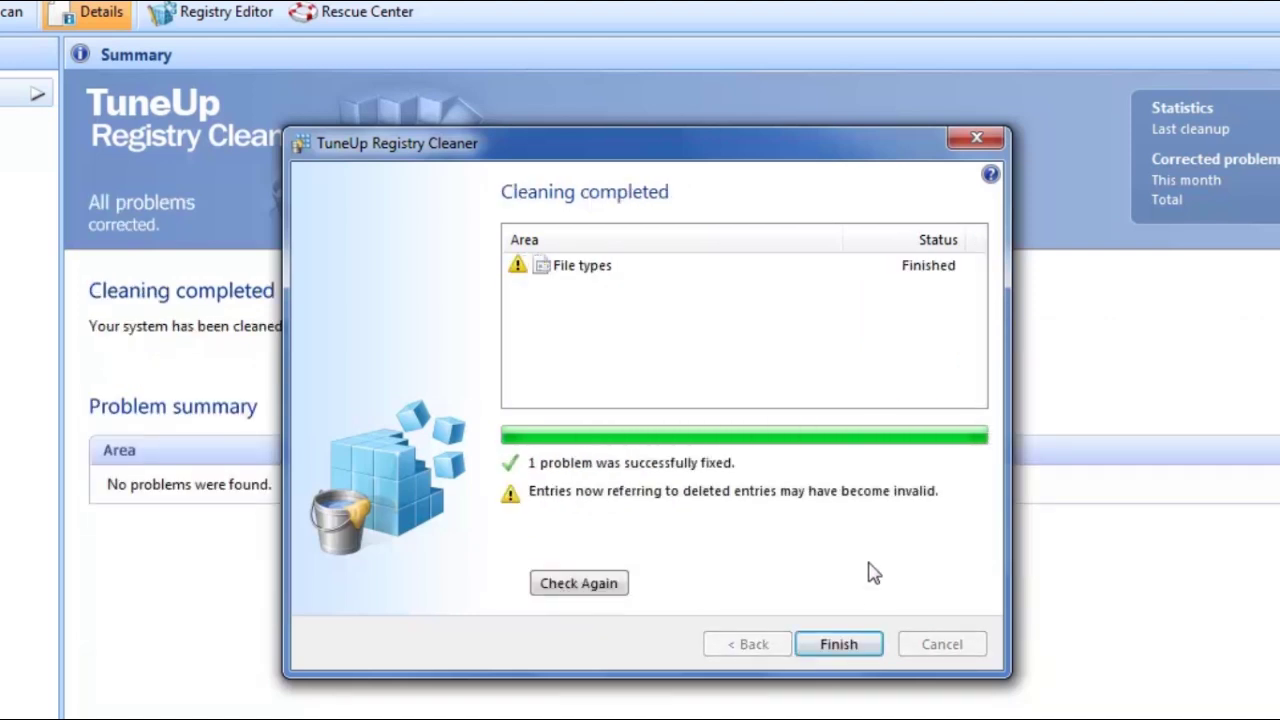
Check the cleaned registry areas again for problems, finish the cleaning and close Registry Cleaner
left_click(604, 594)
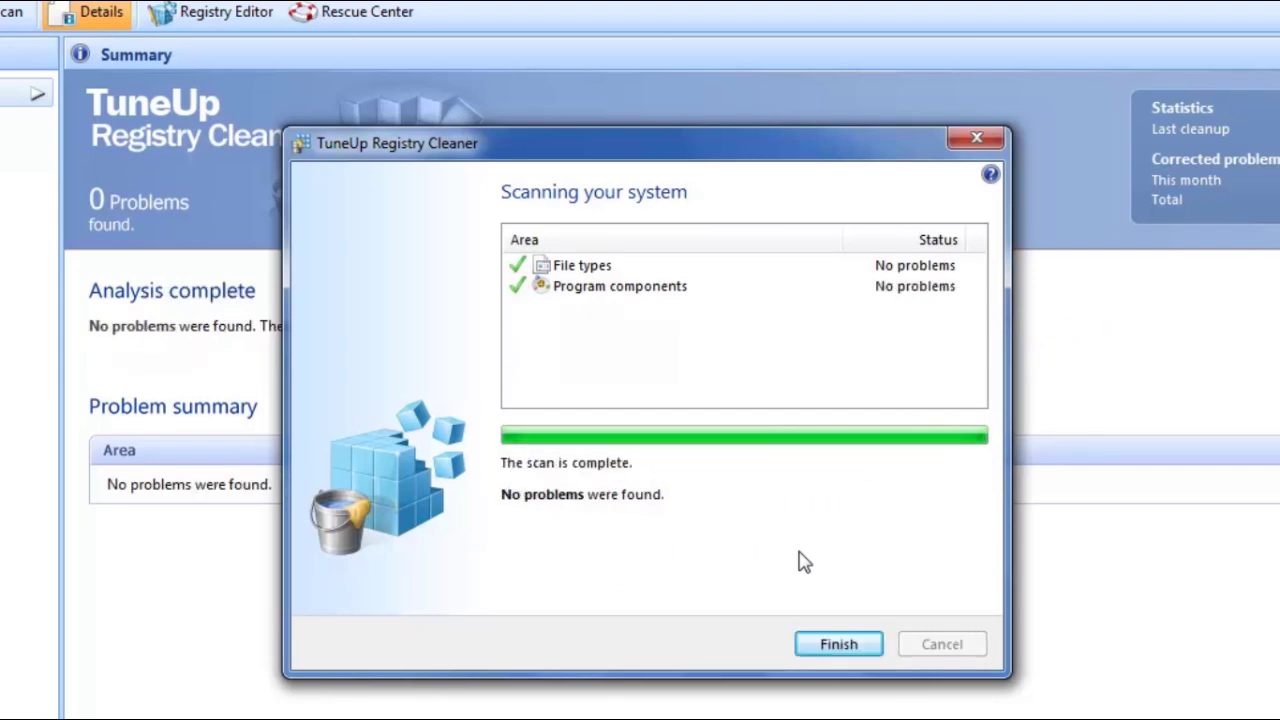
left_click(873, 647)
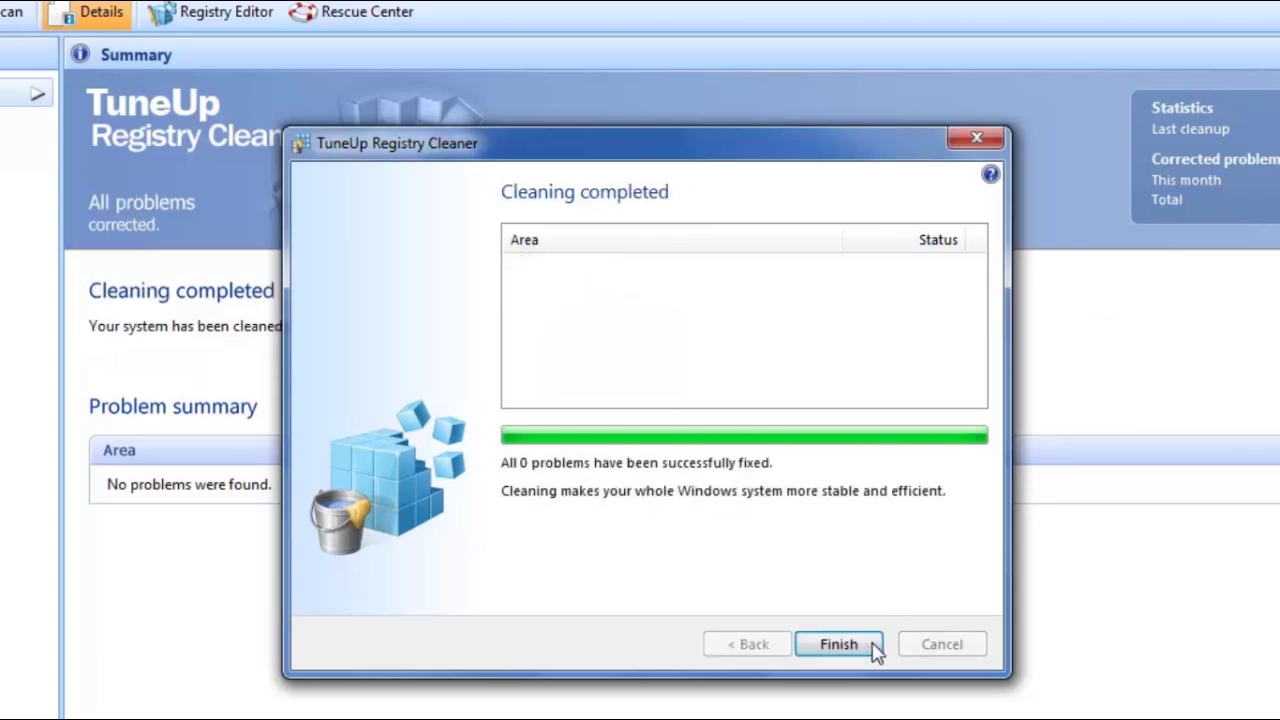
left_click(874, 648)
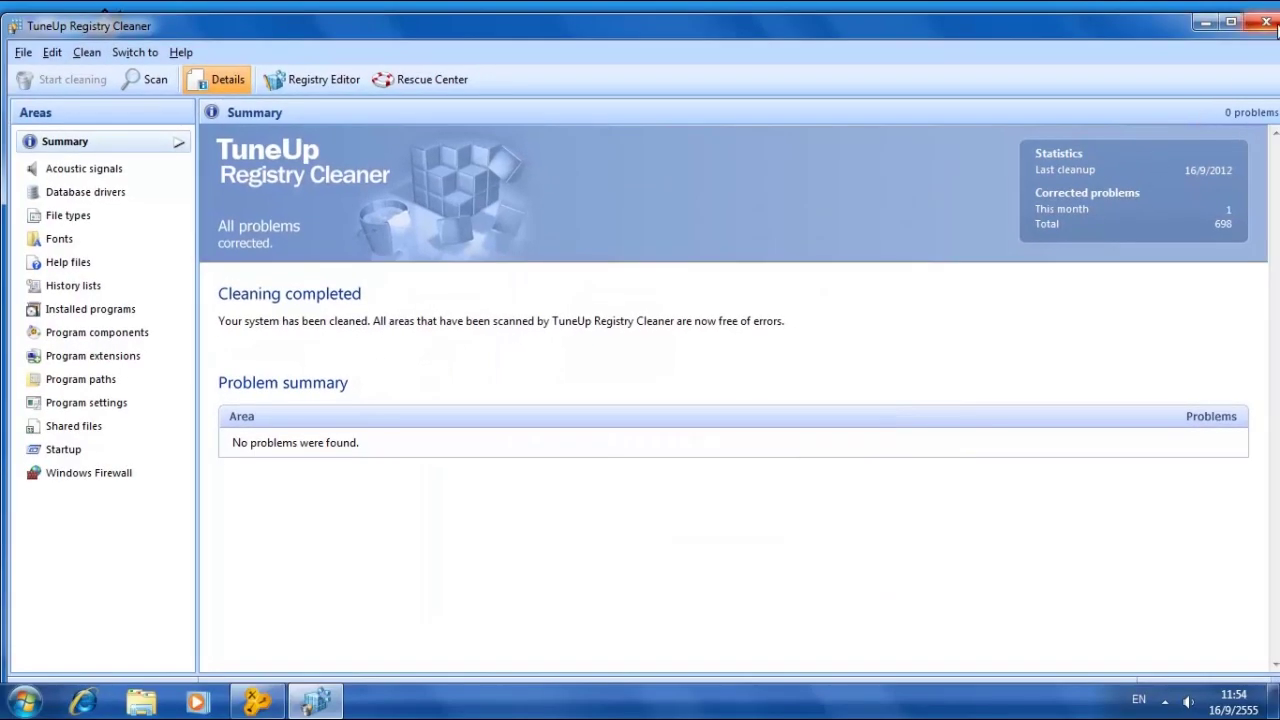
left_click(1268, 27)
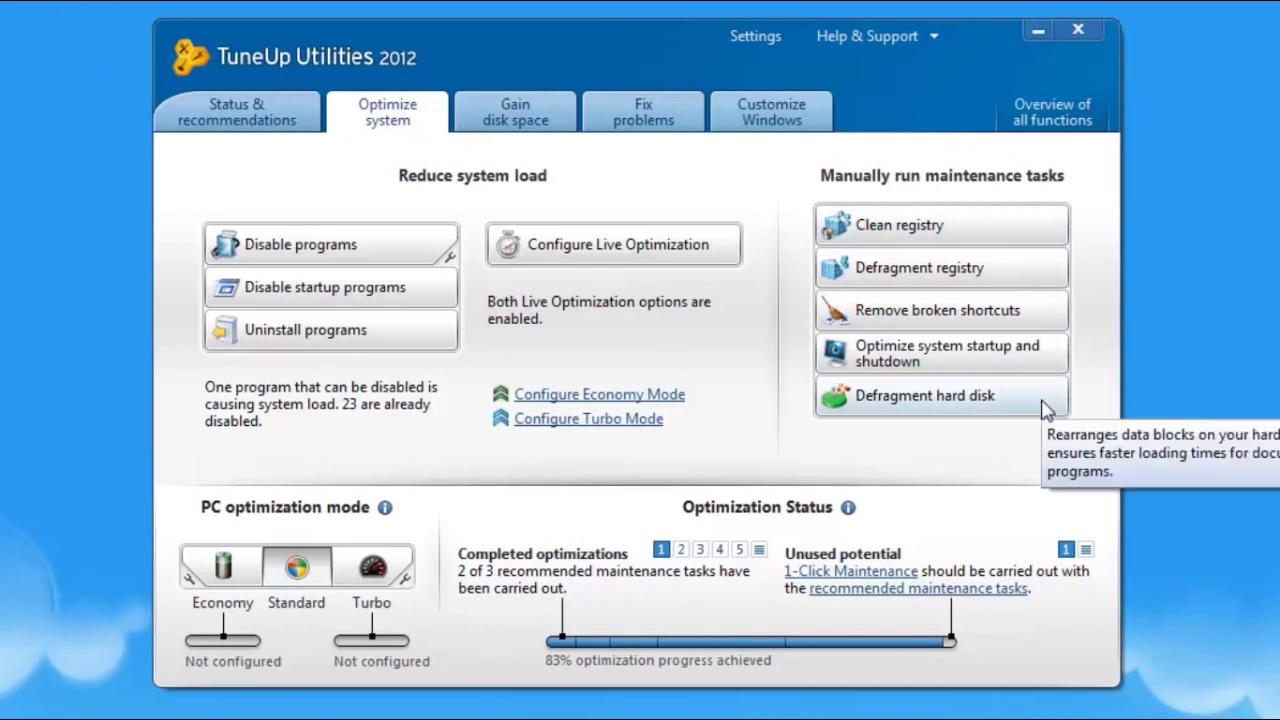
Delete the unnecessary log, temporary, thumbnail cache and Internet Explorer cache files from drive P1 (C:)
left_click(565, 127)
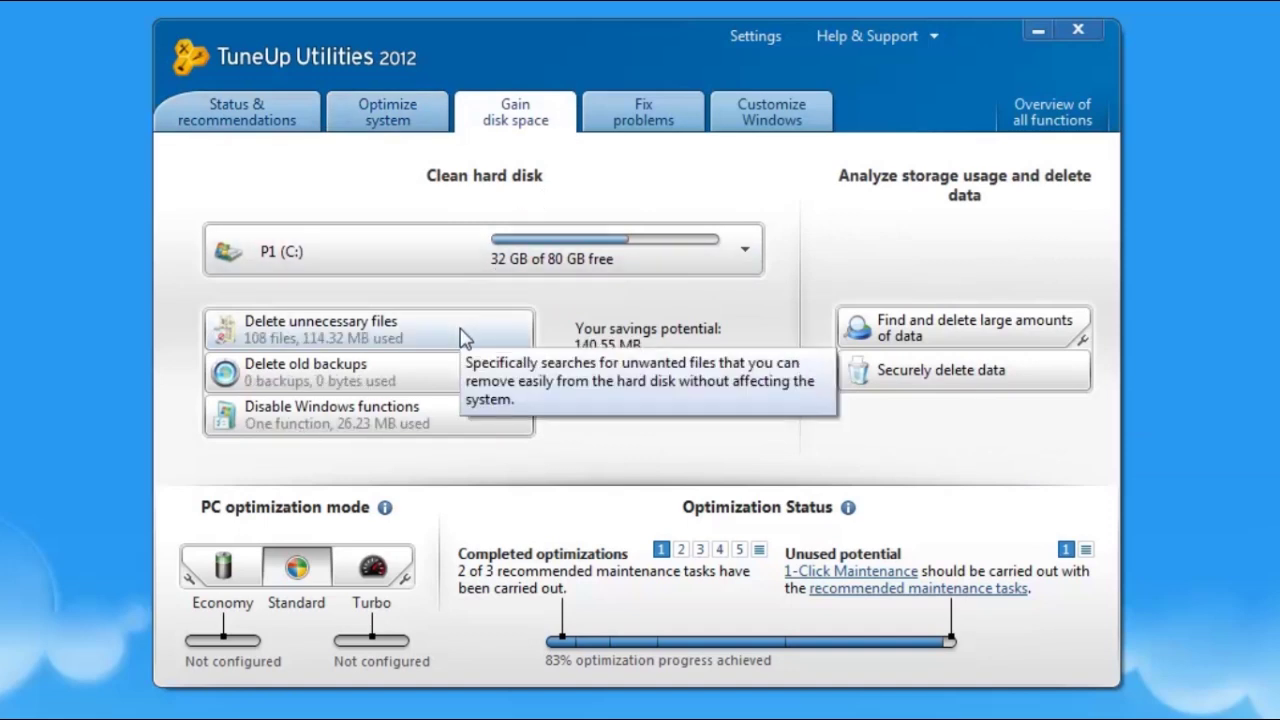
left_click(463, 338)
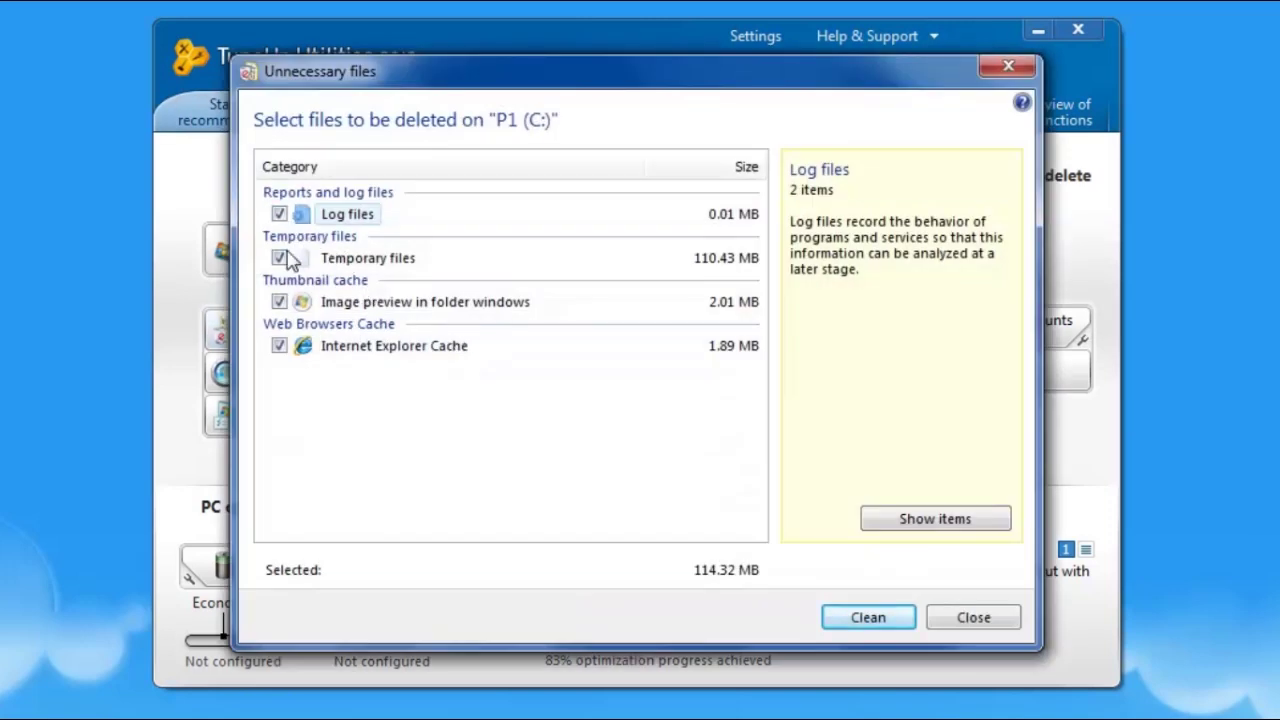
left_click(899, 618)
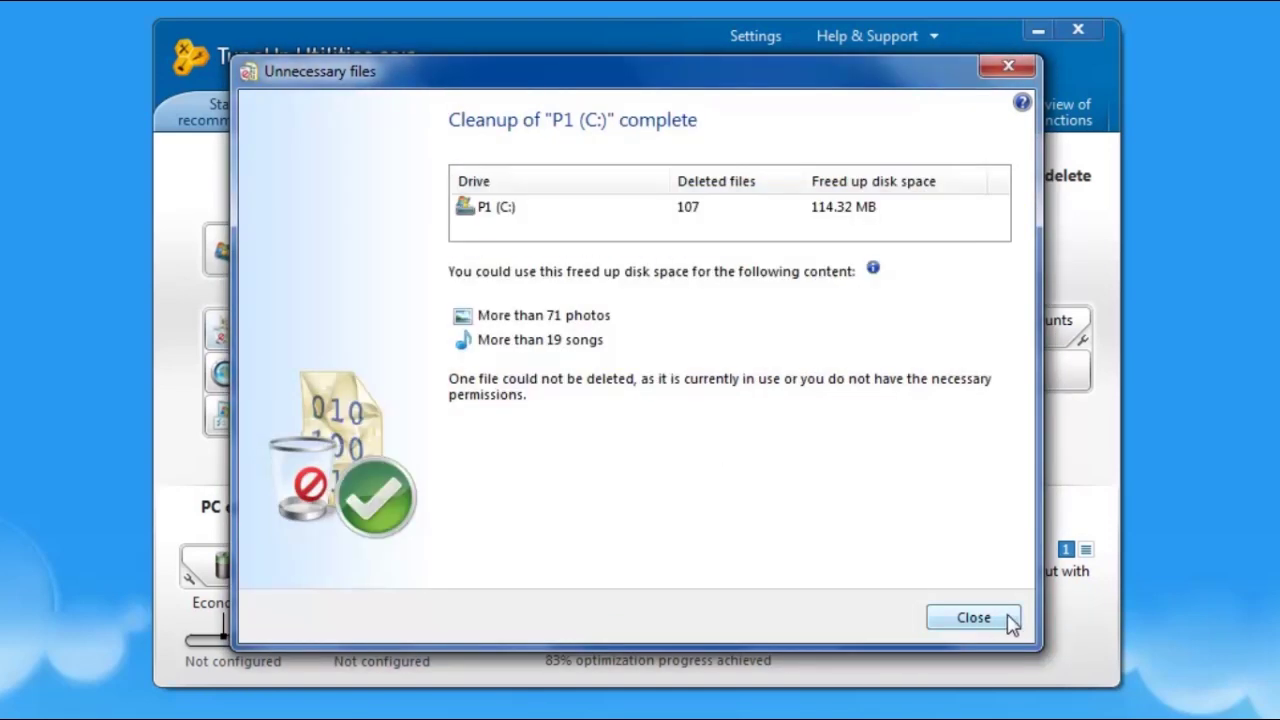
Close the unnecessary files cleanup report and try to delete old backups from drive P1 (C:)
left_click(973, 617)
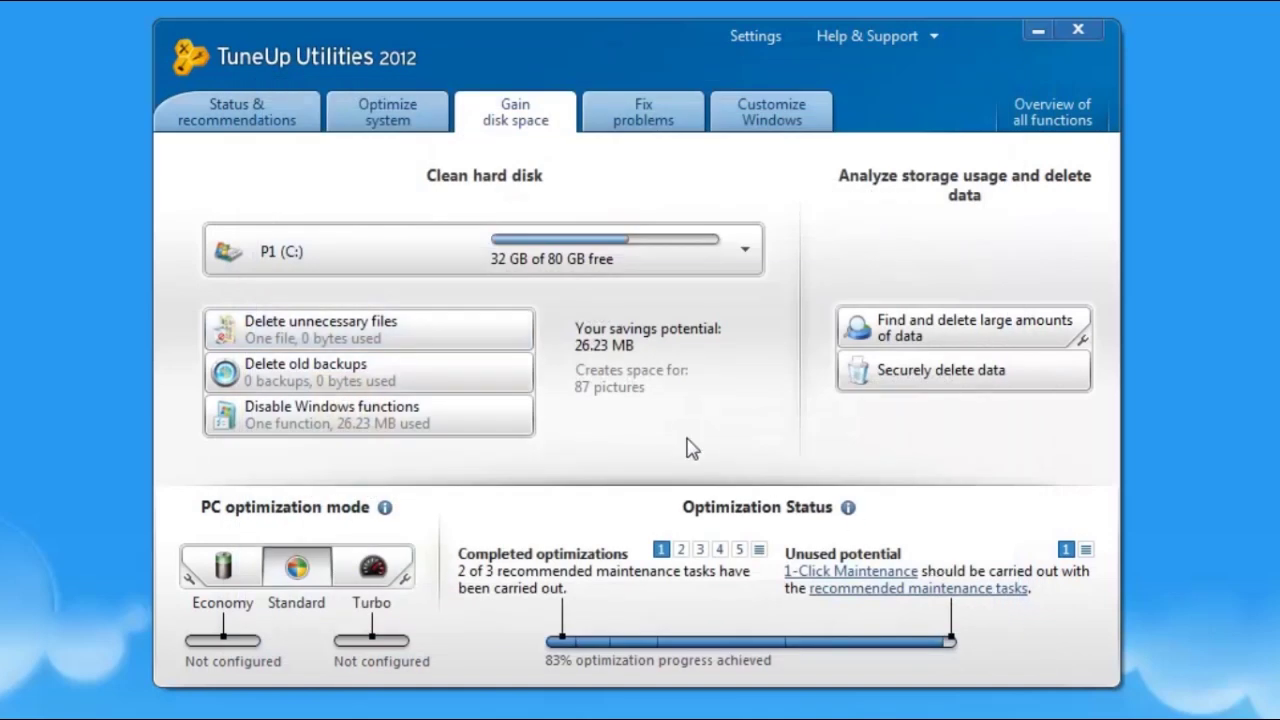
left_click(452, 386)
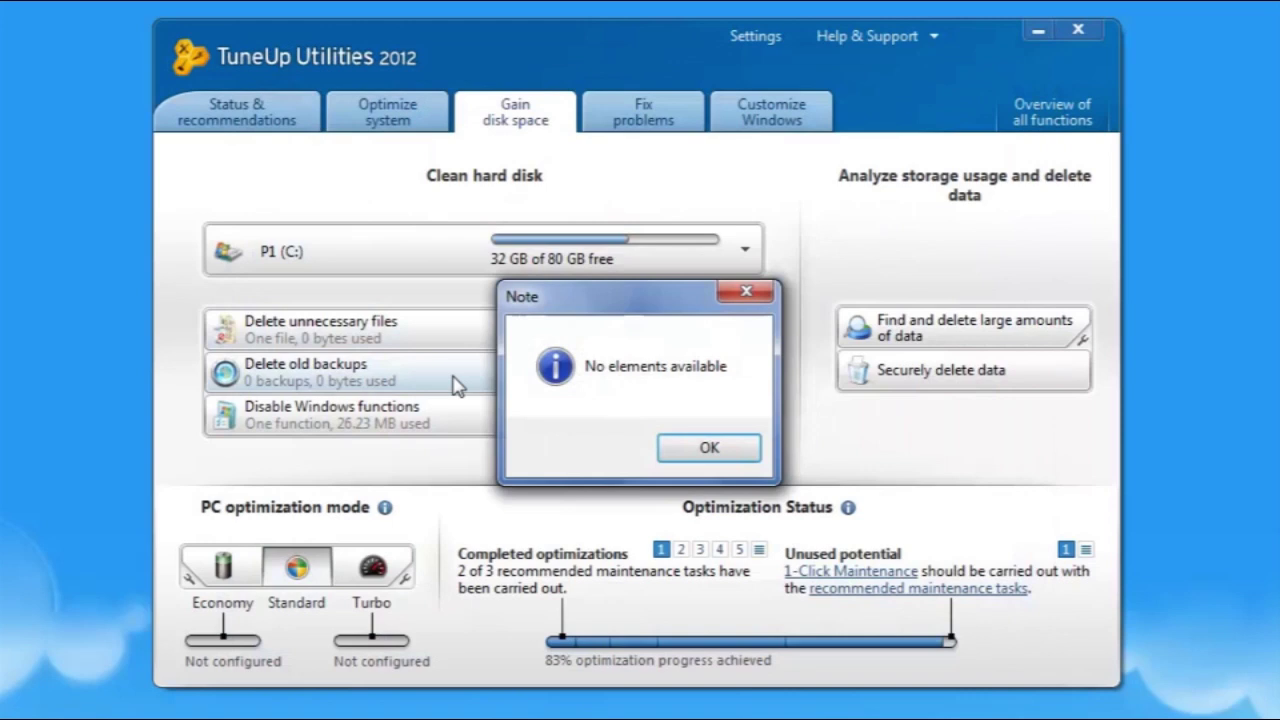
left_click(743, 457)
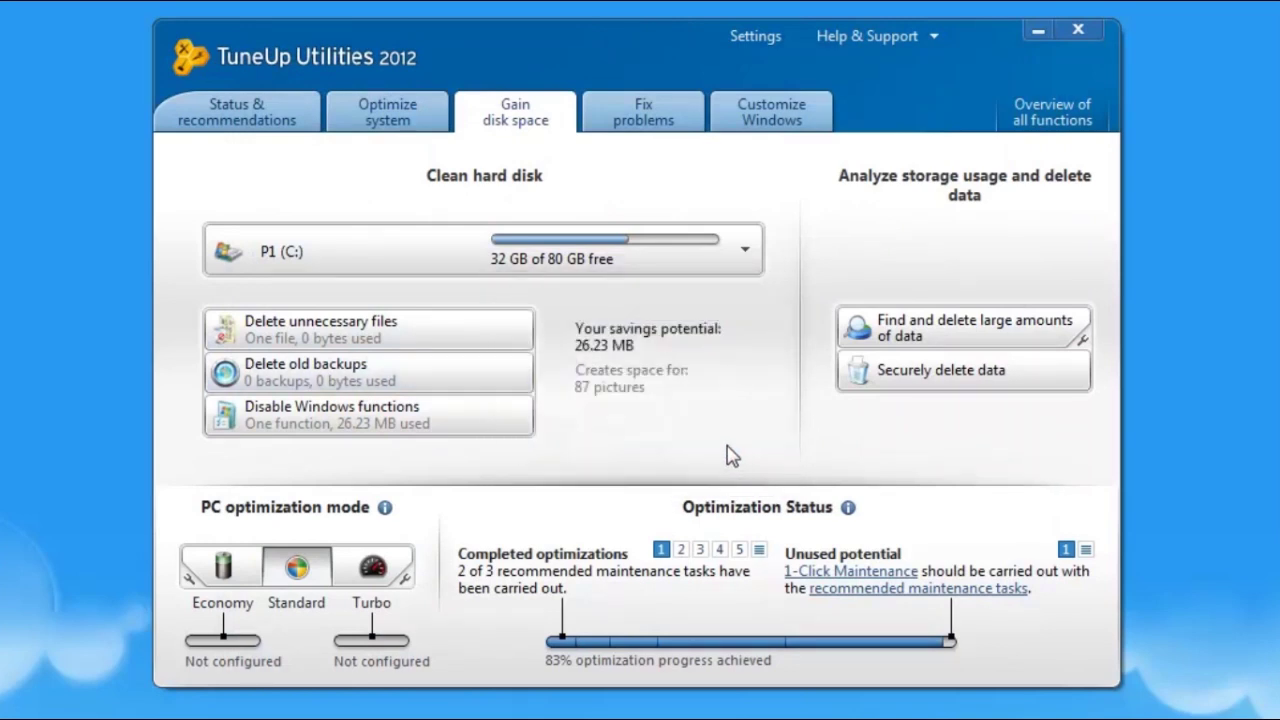
Run 1-Click Maintenance from the status and recommendations overview and close it when the analysis is finished
left_click(315, 114)
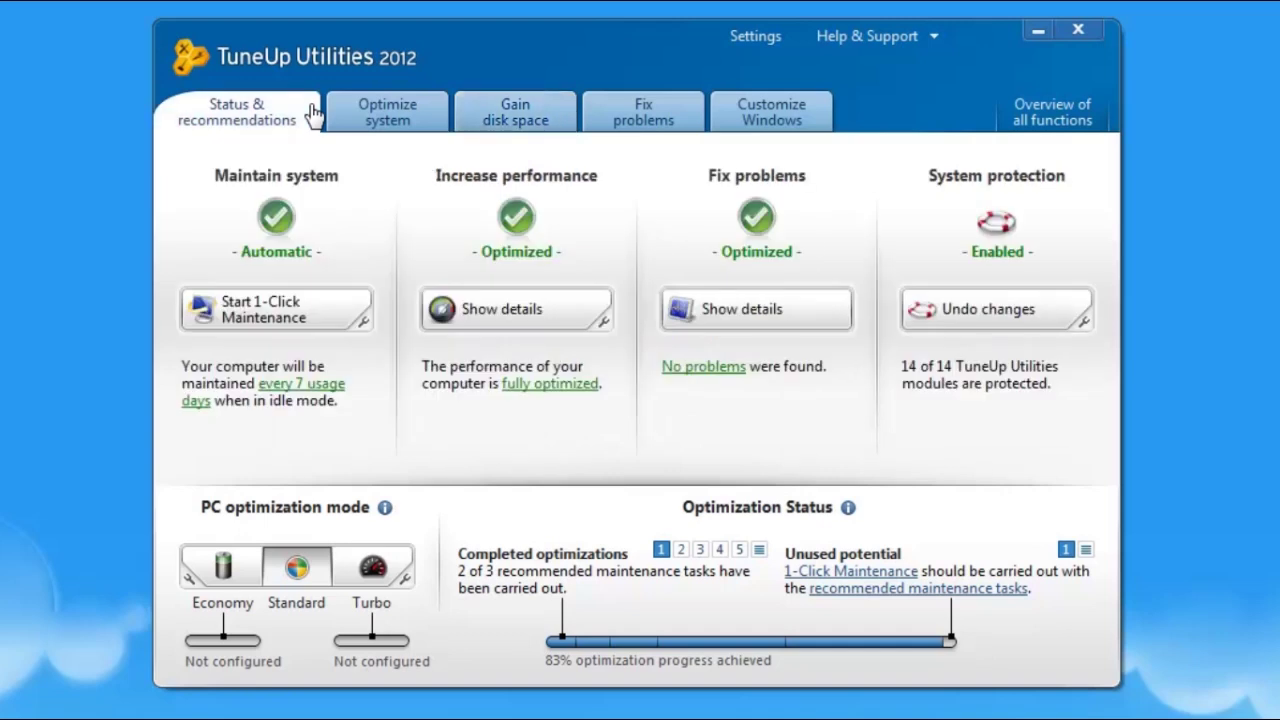
left_click(334, 314)
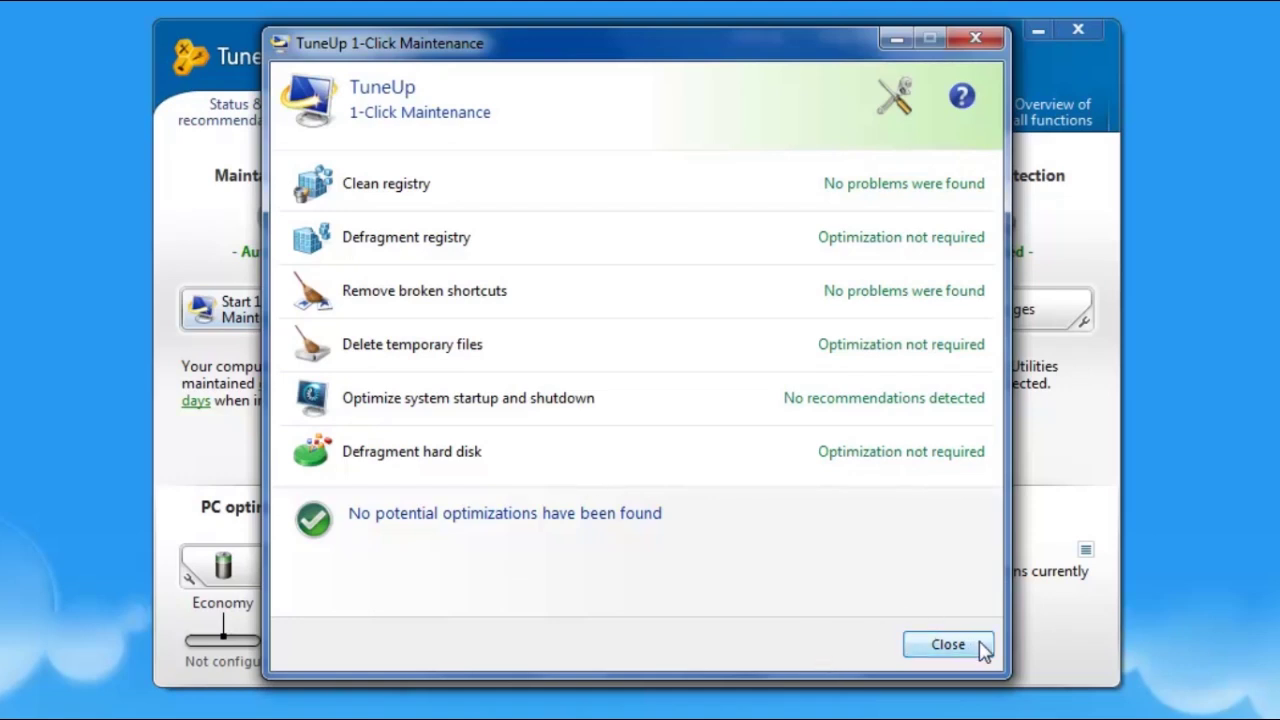
left_click(948, 645)
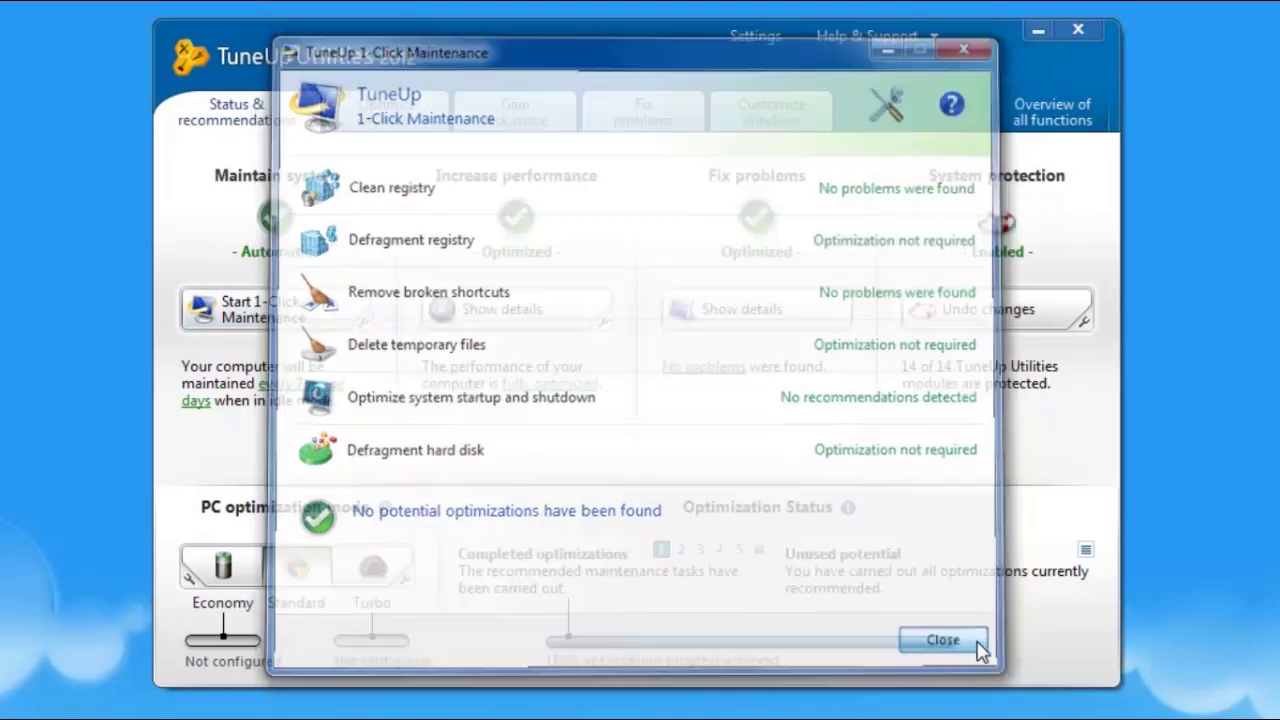